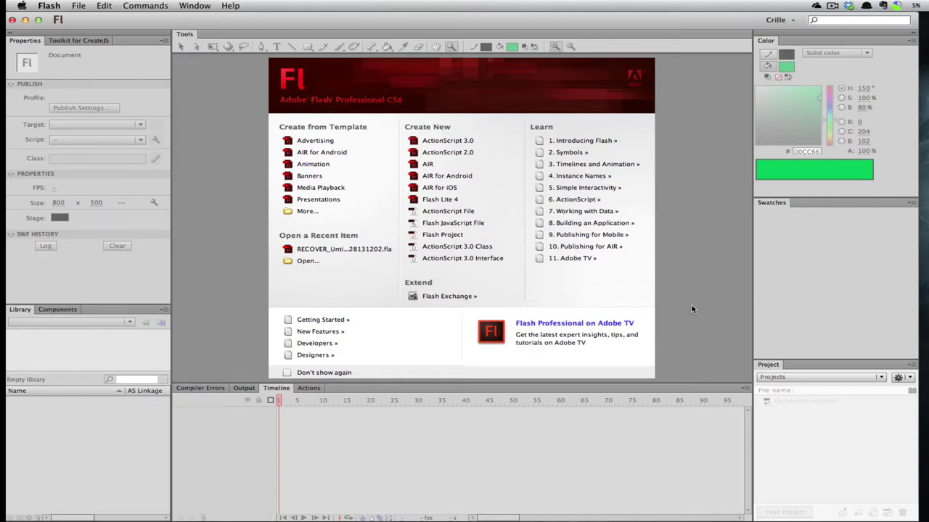
# Step: Create a new ActionScript 3.0 document and set the stage magnification to 50%
pyautogui.click(458, 143)
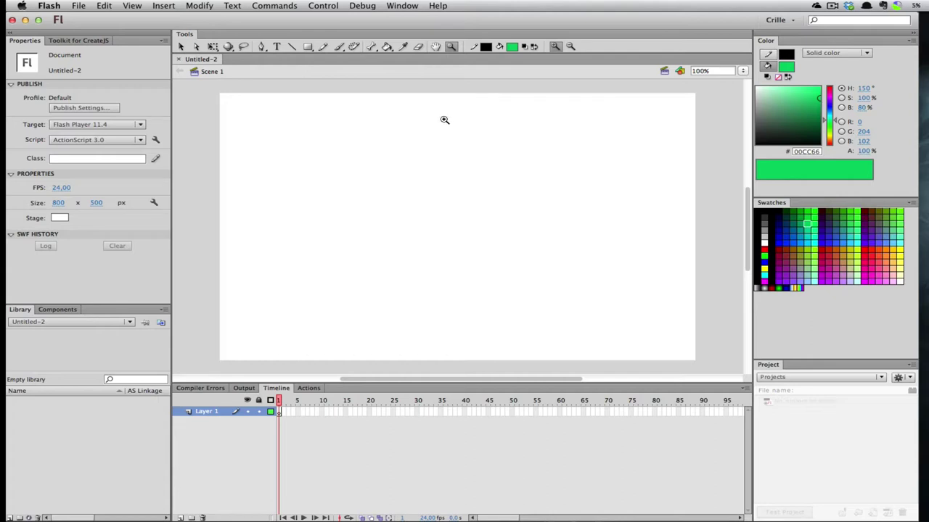
pyautogui.click(742, 71)
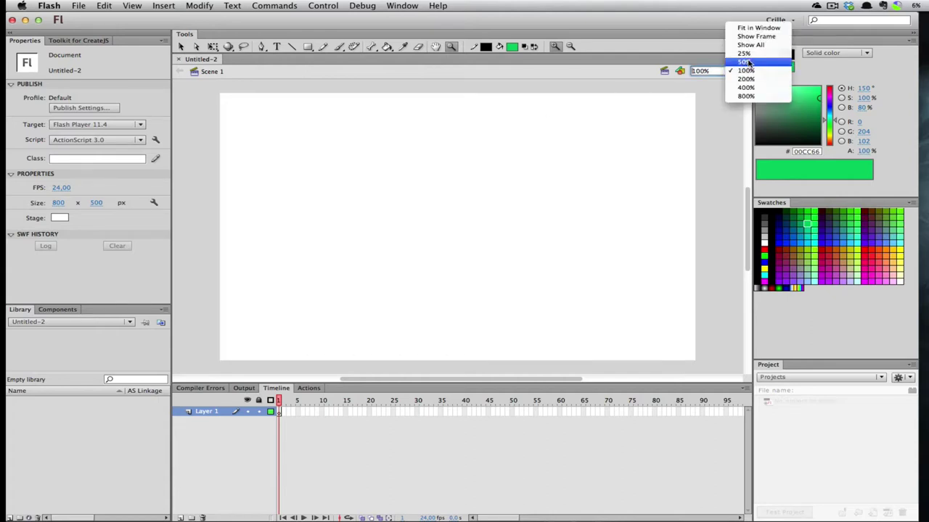
pyautogui.click(745, 63)
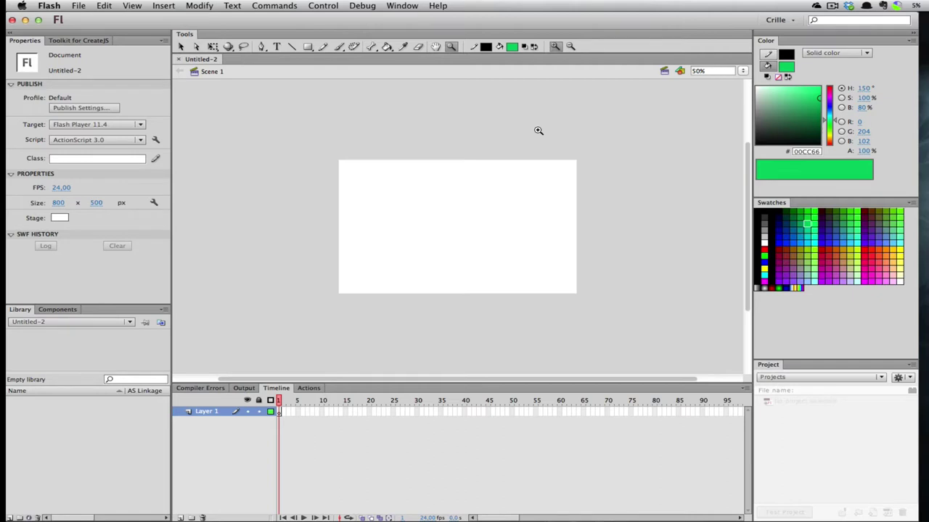
# Step: Draw a green rectangle with a black outline, about 168 by 200 px, beside the stage and move it onto the stage's right half
pyautogui.click(307, 46)
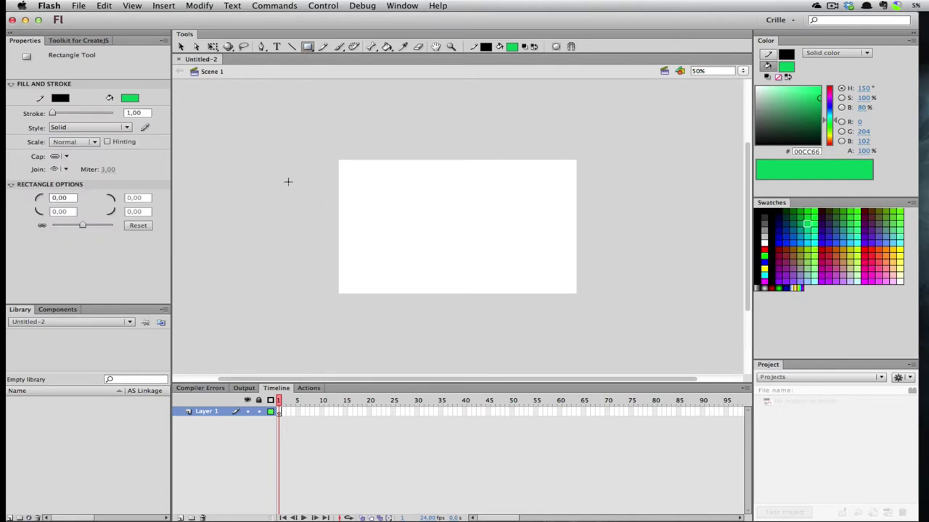
pyautogui.moveTo(263, 173)
pyautogui.mouseDown()
pyautogui.moveTo(290, 216)
pyautogui.moveTo(314, 227)
pyautogui.mouseUp()
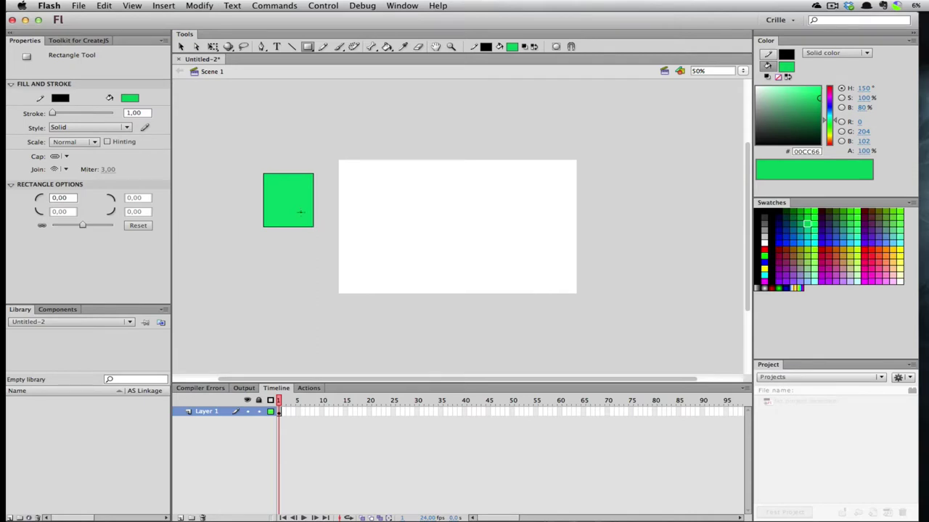
pyautogui.press('v')
pyautogui.moveTo(250, 162); pyautogui.dragTo(337, 270)
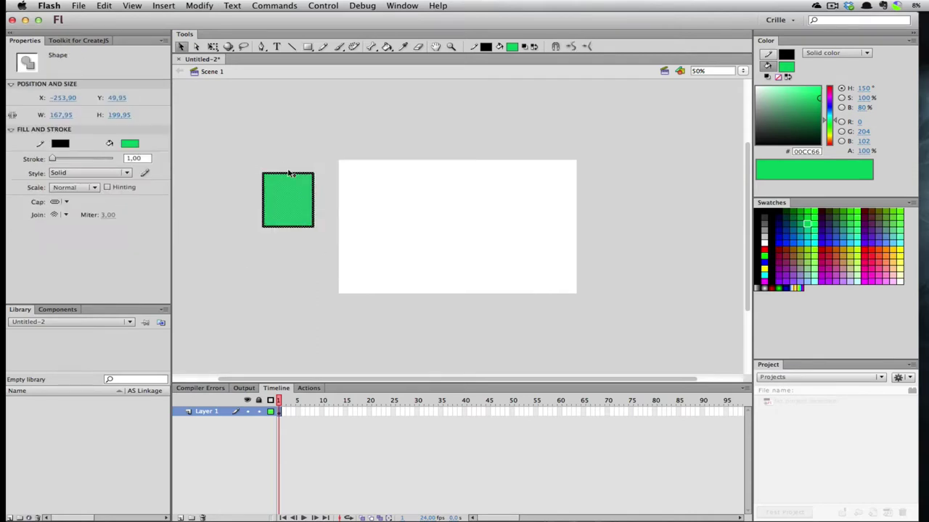
pyautogui.moveTo(292, 199); pyautogui.dragTo(506, 212)
pyautogui.click(444, 222)
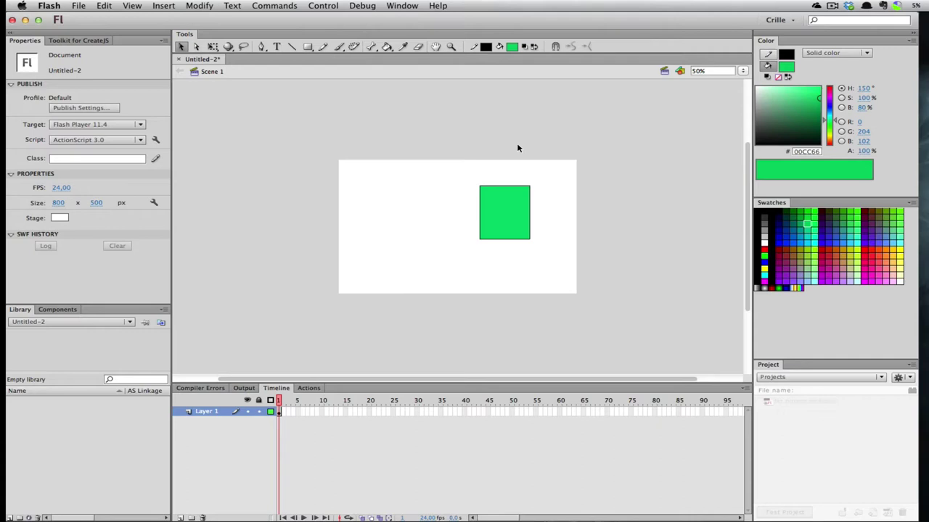
# Step: Duplicate the whole green rectangle, including its outline, and place the copy on the pasteboard beyond the stage's upper-left corner
pyautogui.moveTo(465, 173); pyautogui.dragTo(597, 324)
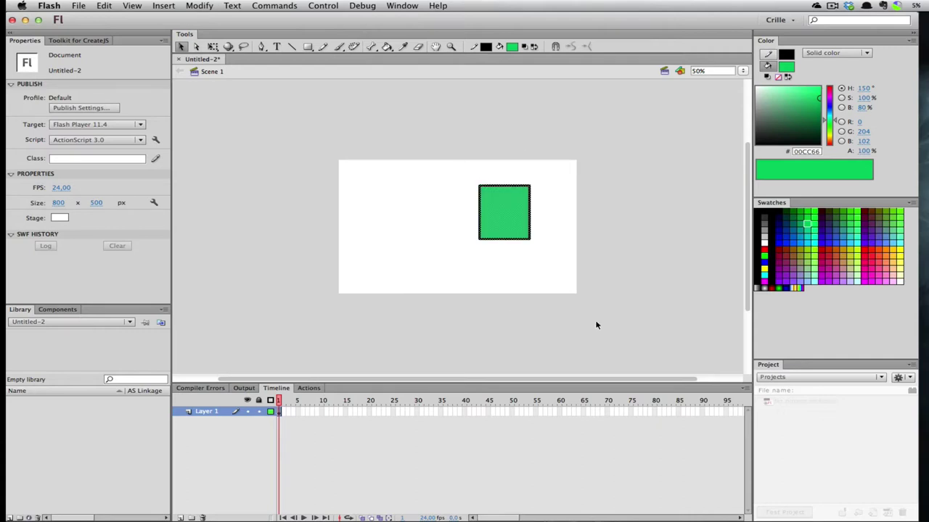
pyautogui.press('super+c')
pyautogui.press('super+v')
pyautogui.moveTo(470, 231); pyautogui.dragTo(300, 151)
pyautogui.click(300, 184)
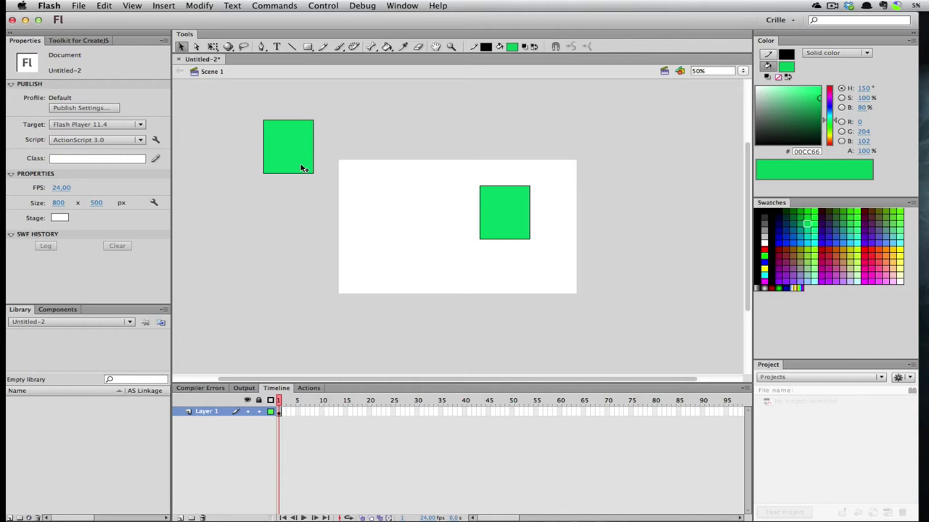
# Step: Select the fill and the upper outline segment of the stage rectangle separately, and clear the selection
pyautogui.click(505, 200)
pyautogui.click(505, 187)
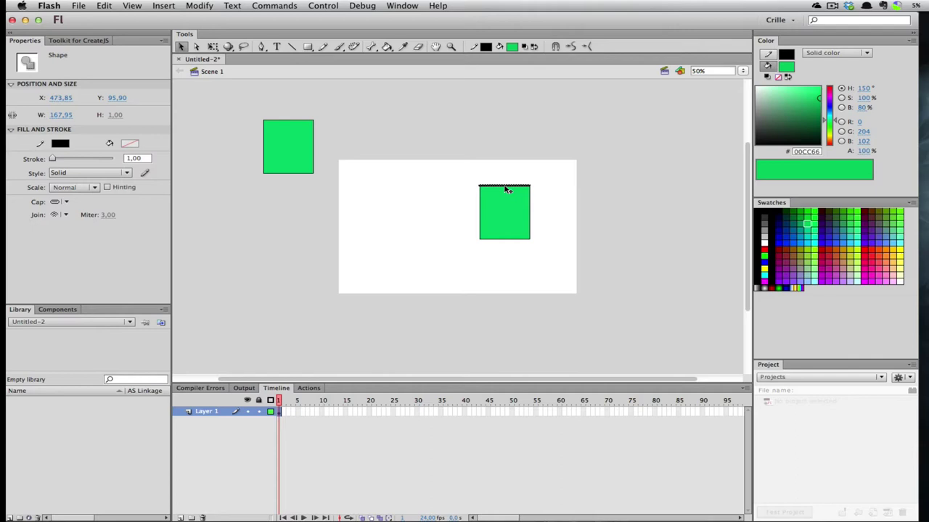
pyautogui.click(508, 142)
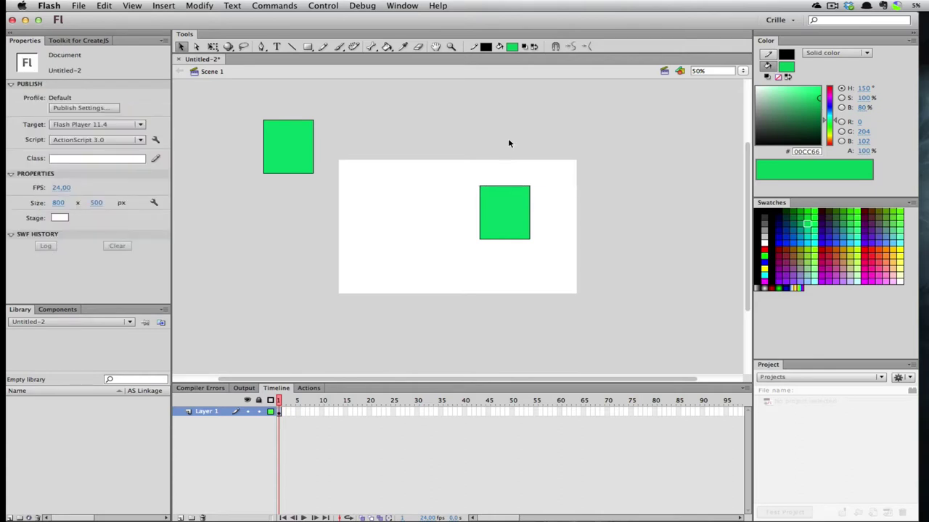
# Step: Move only the fill of the stage rectangle out of its outline and undo the move
pyautogui.click(508, 201)
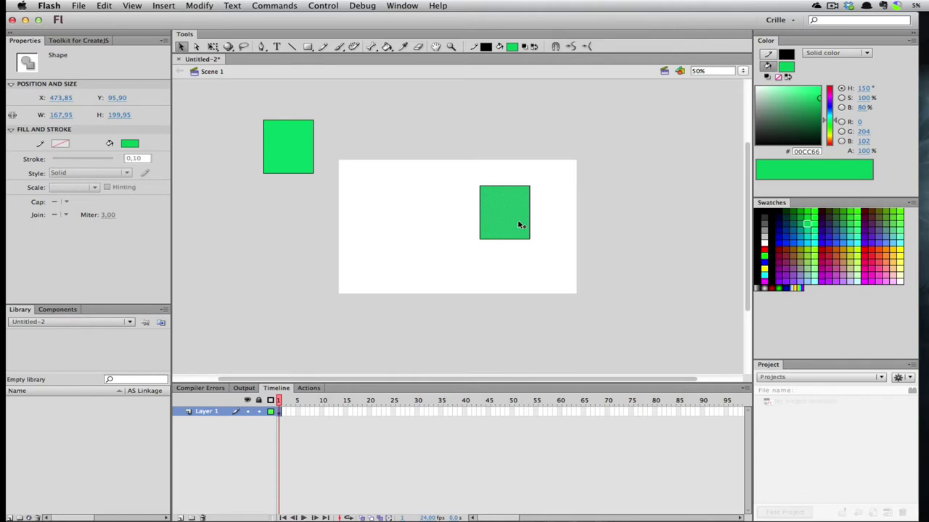
pyautogui.moveTo(519, 225); pyautogui.dragTo(455, 226)
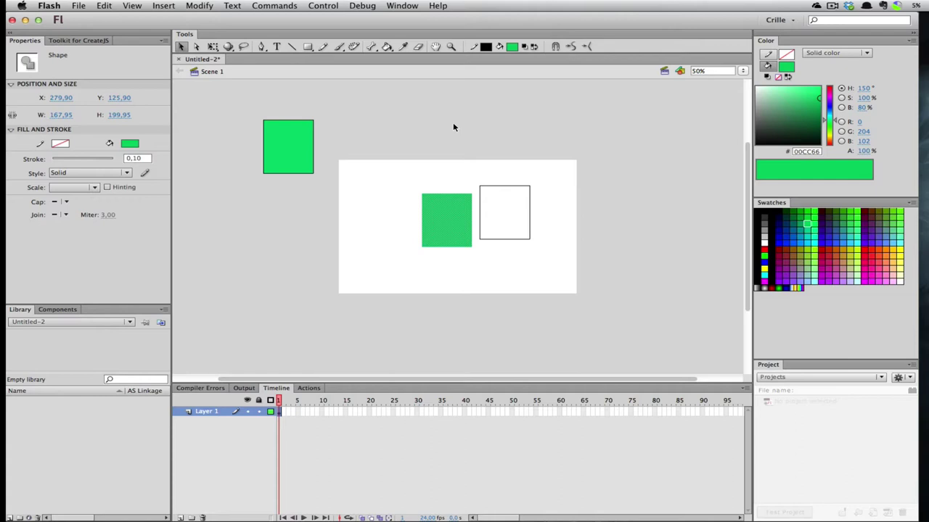
pyautogui.press('super+z')
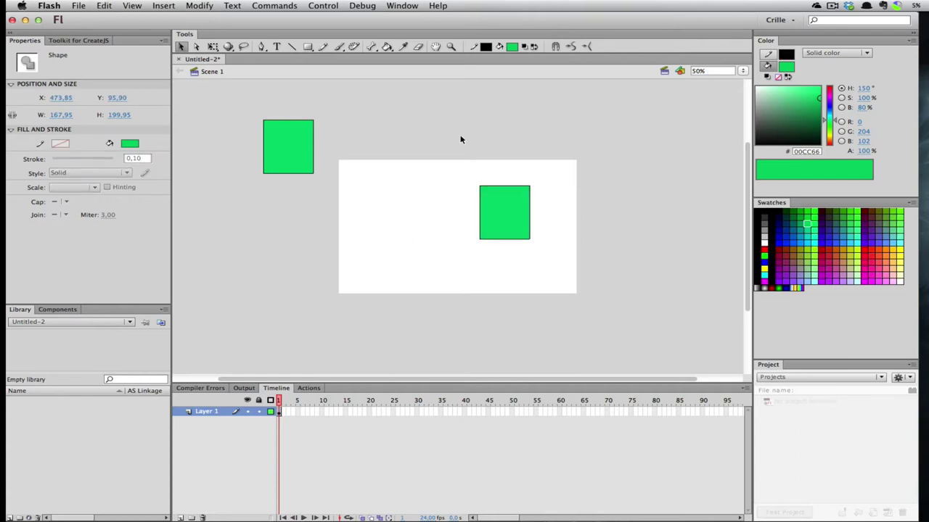
pyautogui.click(460, 140)
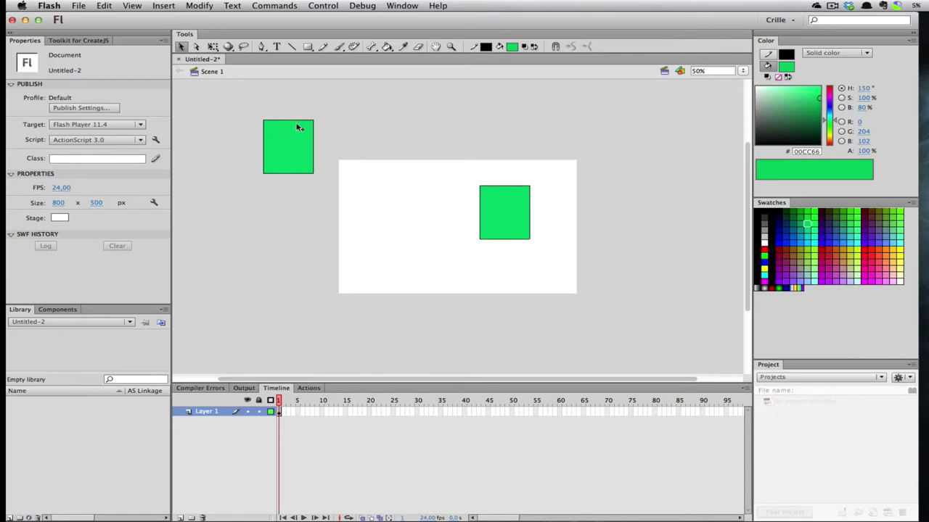
# Step: Marquee-select only parts of the stage rectangle, with the whole stage fitted to the view, and clear the selection
pyautogui.click(291, 151)
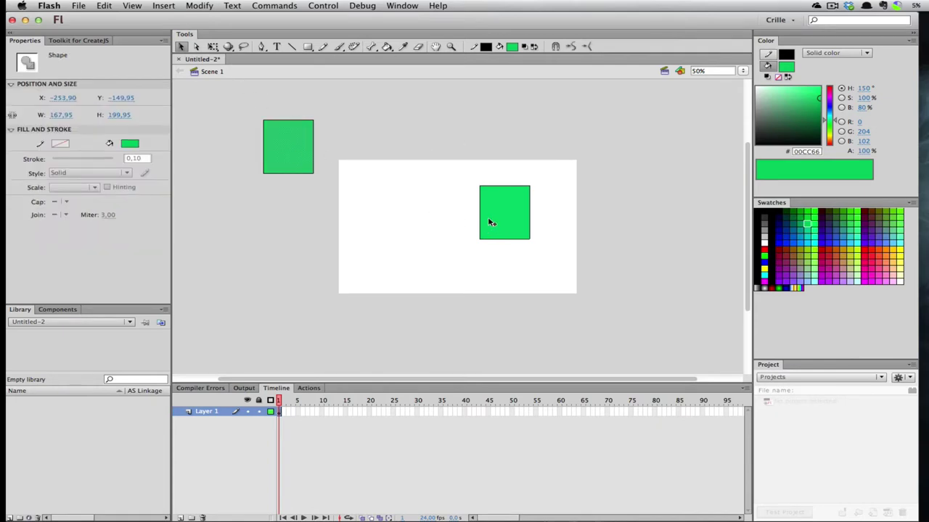
pyautogui.moveTo(624, 193); pyautogui.dragTo(432, 230)
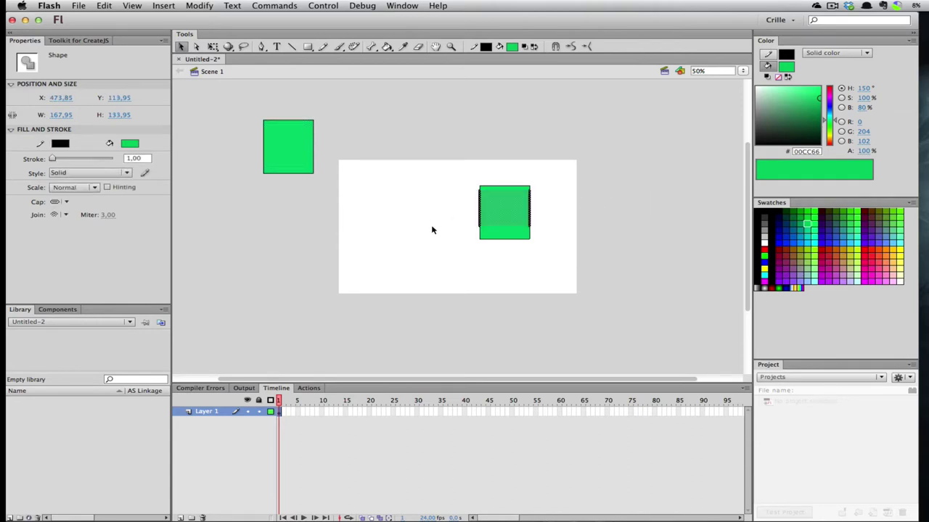
pyautogui.press('super+2')
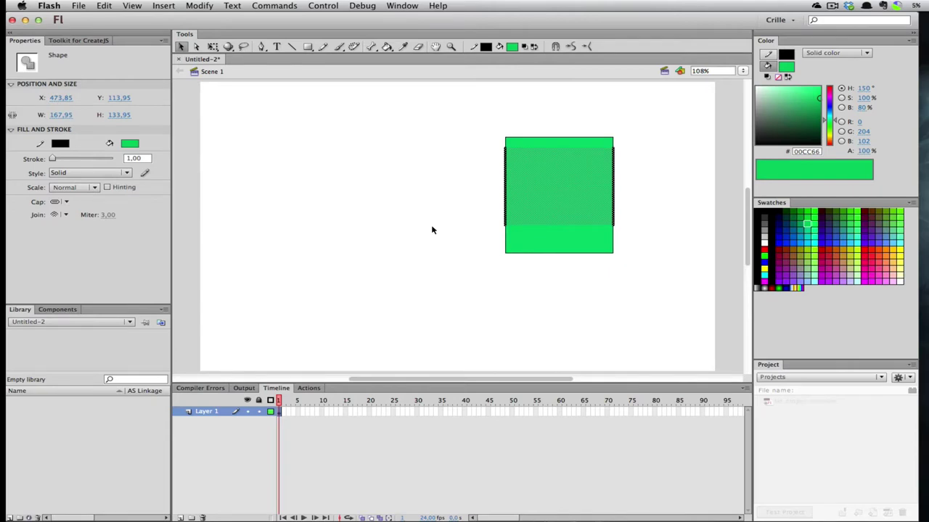
pyautogui.click(729, 208)
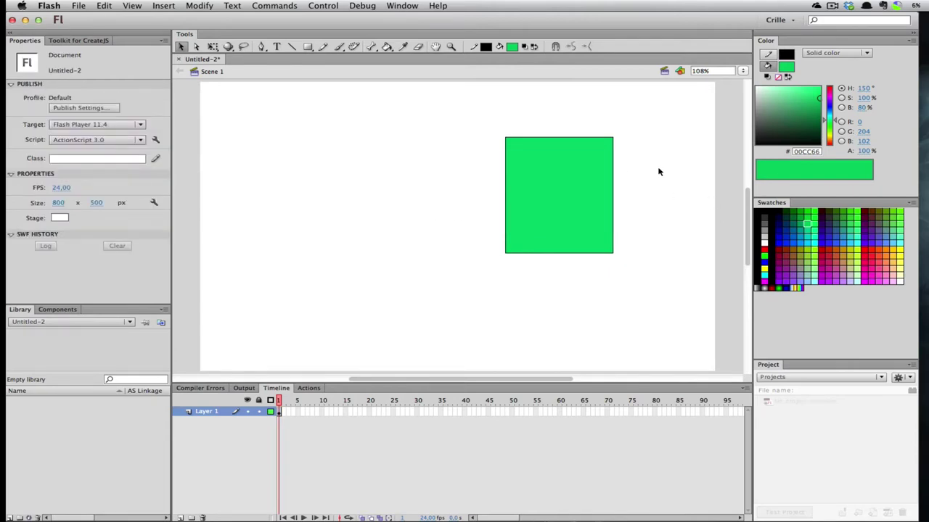
pyautogui.moveTo(660, 168); pyautogui.dragTo(430, 259)
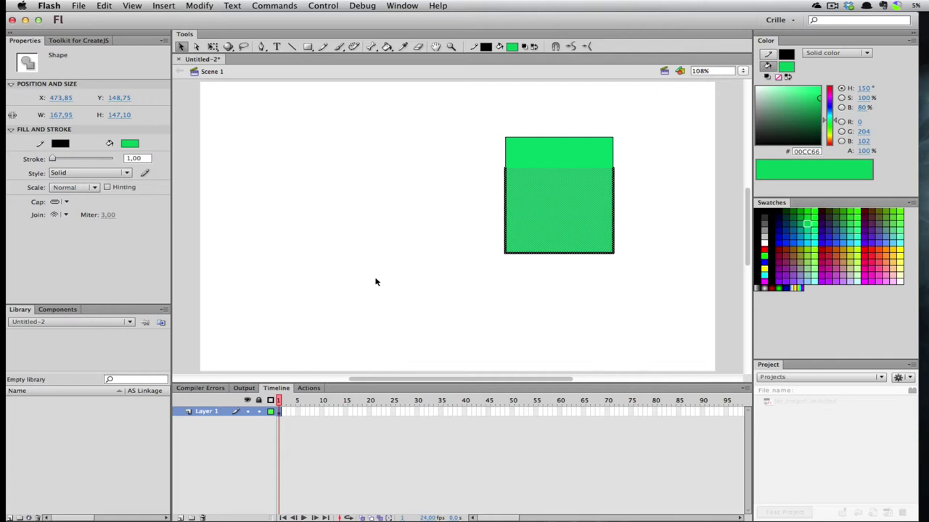
pyautogui.click(375, 282)
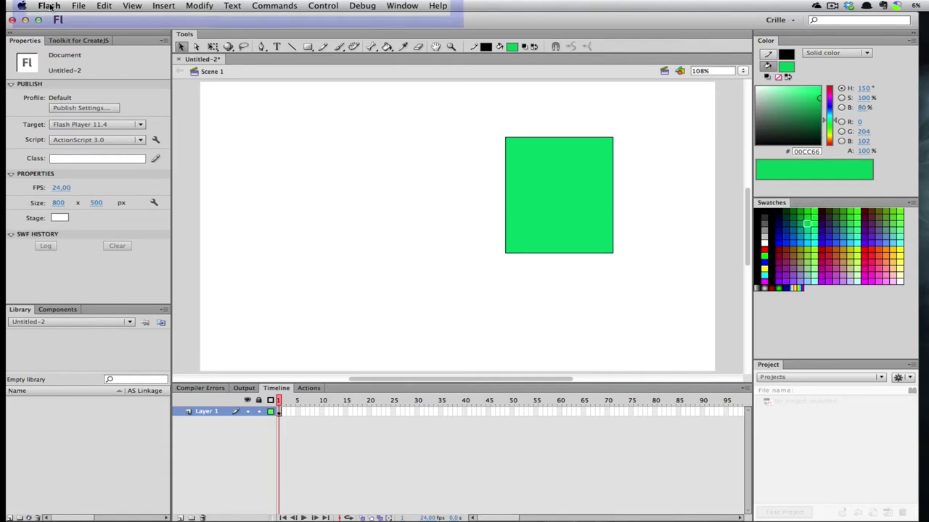
# Step: Publish the document with its current publish settings
pyautogui.click(54, 9)
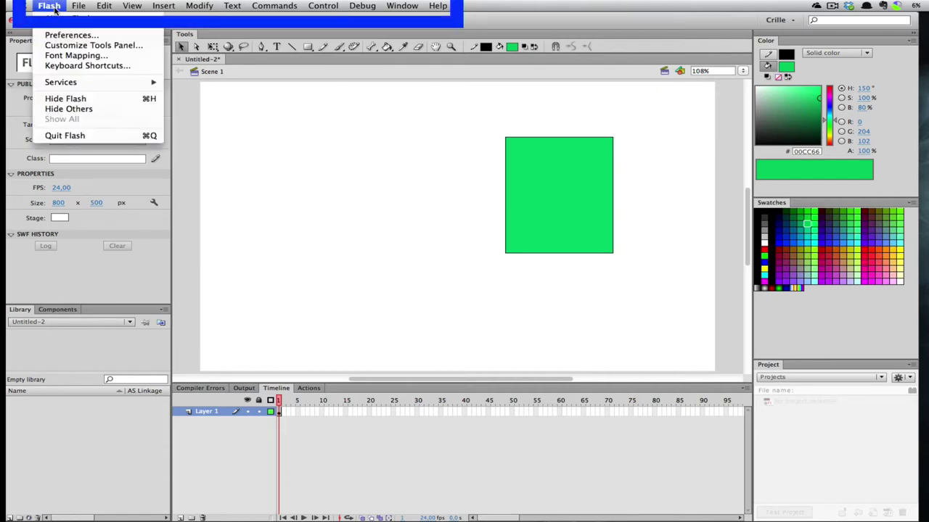
pyautogui.moveTo(76, 8)
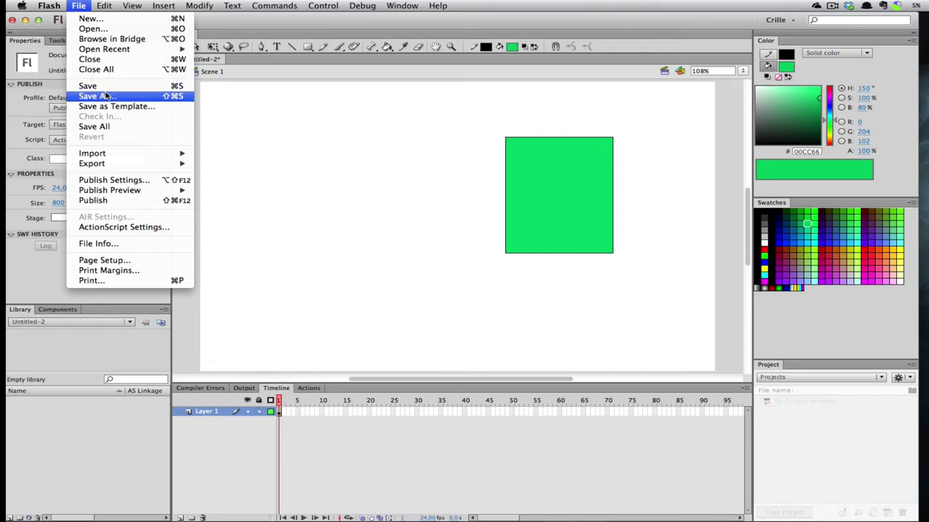
pyautogui.moveTo(116, 157)
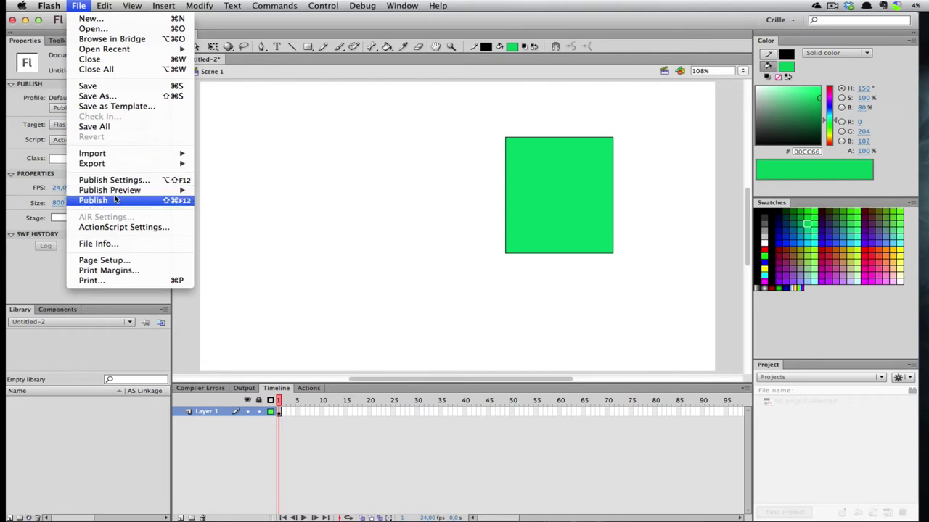
pyautogui.moveTo(114, 192)
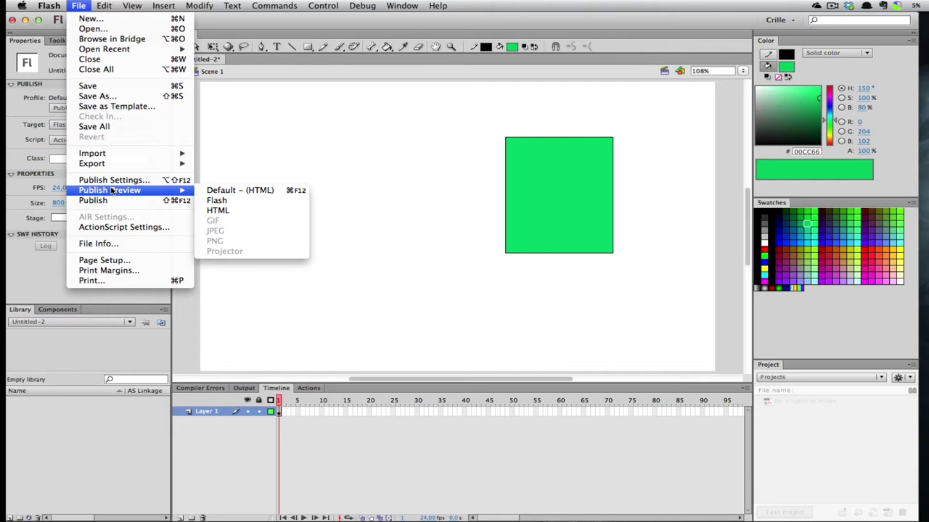
pyautogui.click(112, 202)
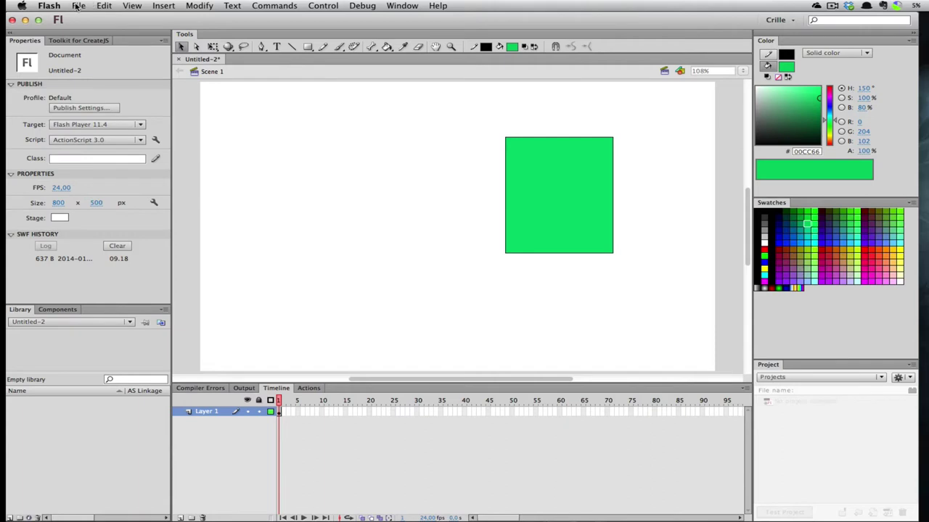
# Step: Preview the published document in the default HTML format in the browser and close the preview page
pyautogui.click(78, 6)
pyautogui.moveTo(131, 190)
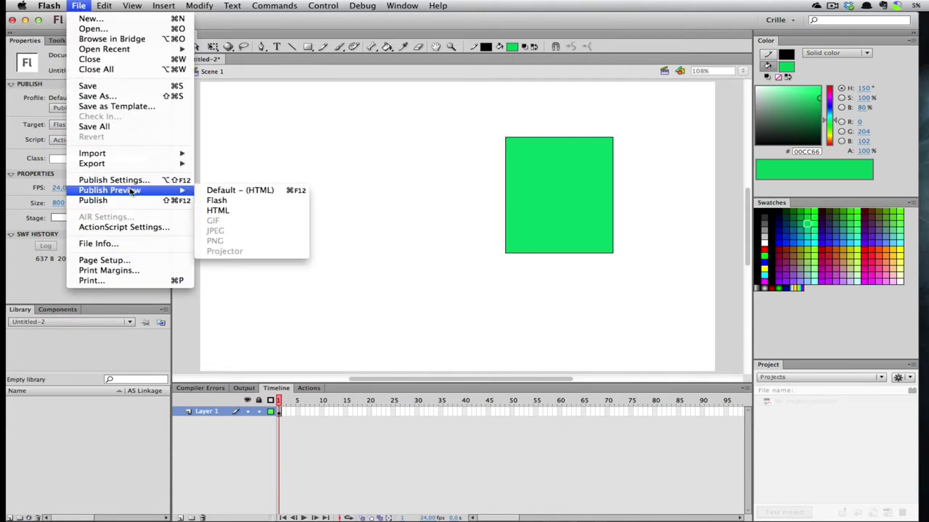
pyautogui.click(221, 192)
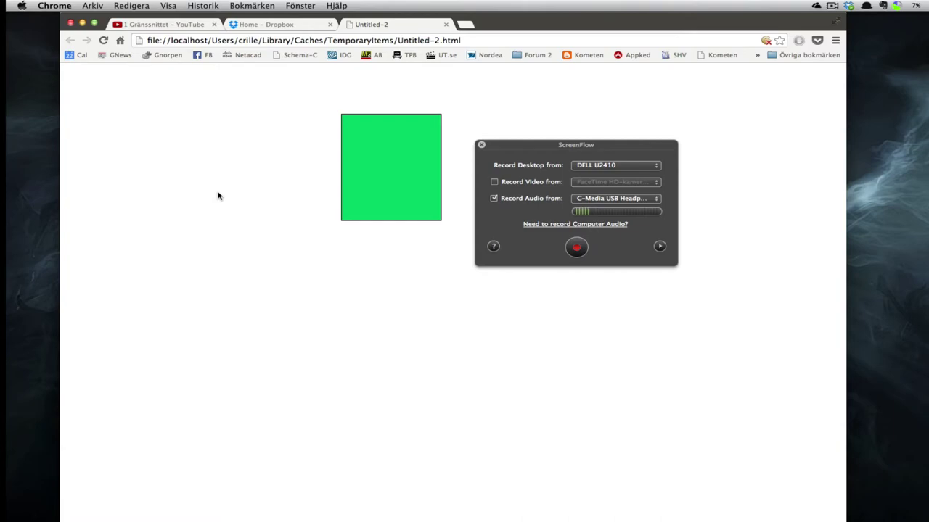
pyautogui.press('super+w')
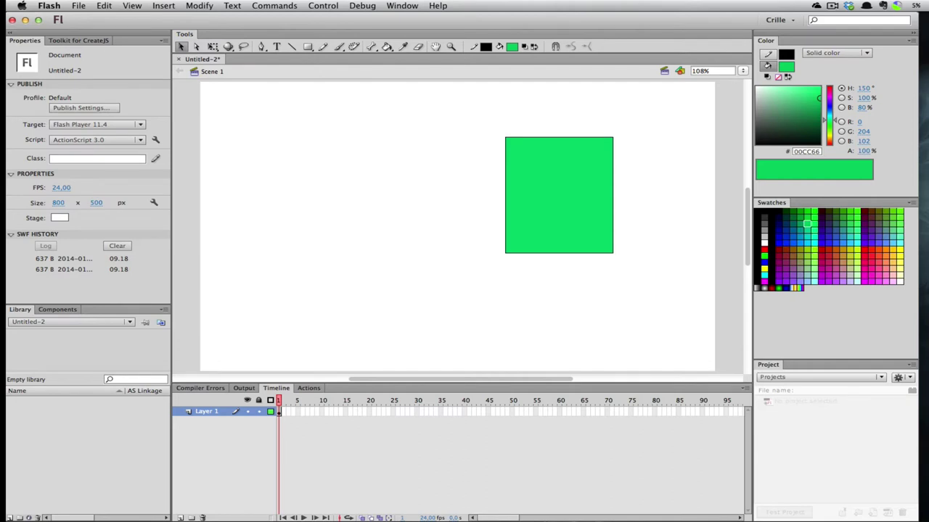
pyautogui.click(87, 5)
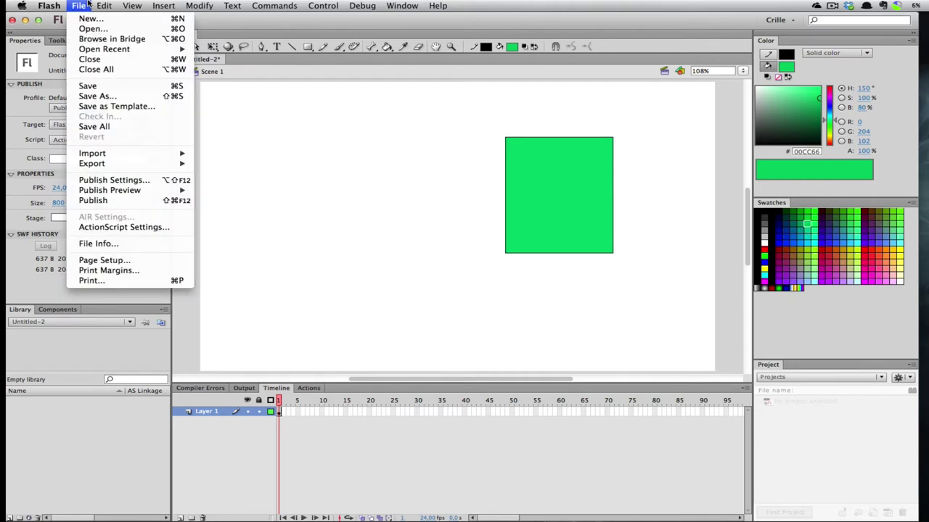
pyautogui.moveTo(100, 3)
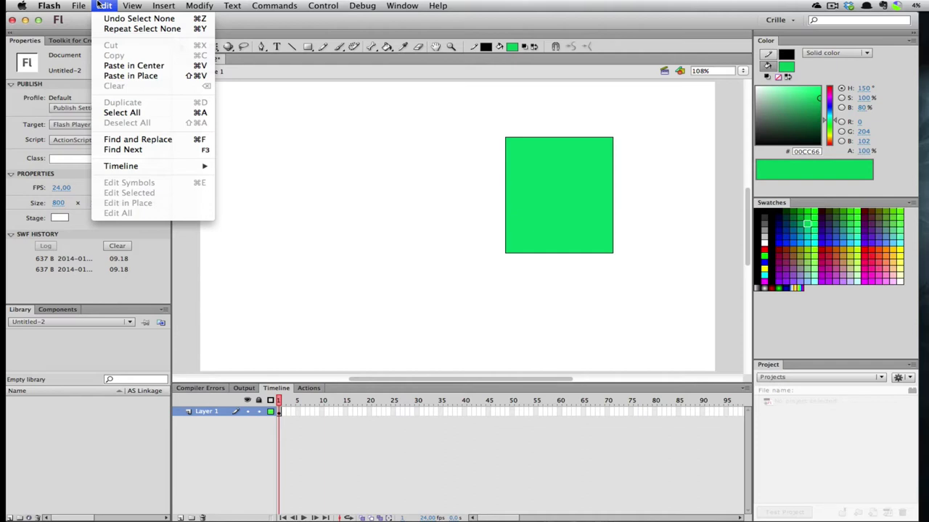
pyautogui.moveTo(131, 6)
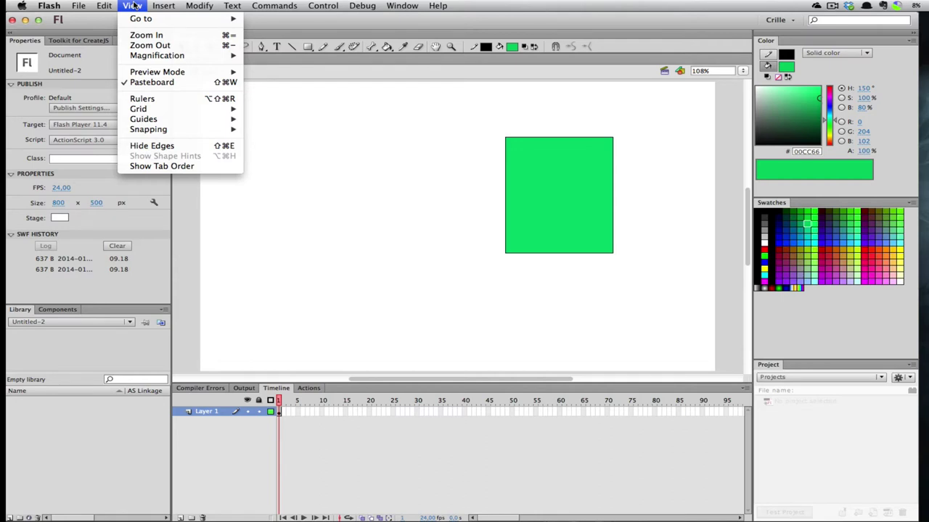
pyautogui.moveTo(172, 123)
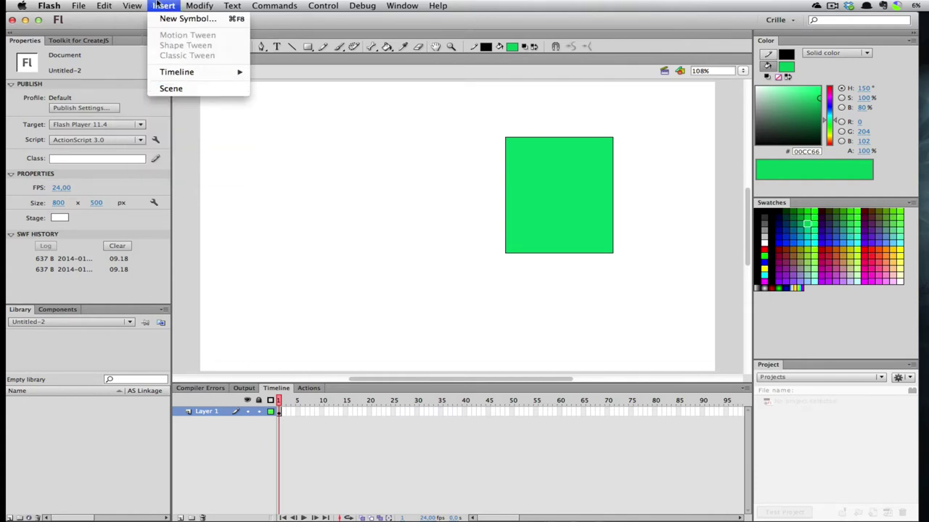
pyautogui.moveTo(195, 76)
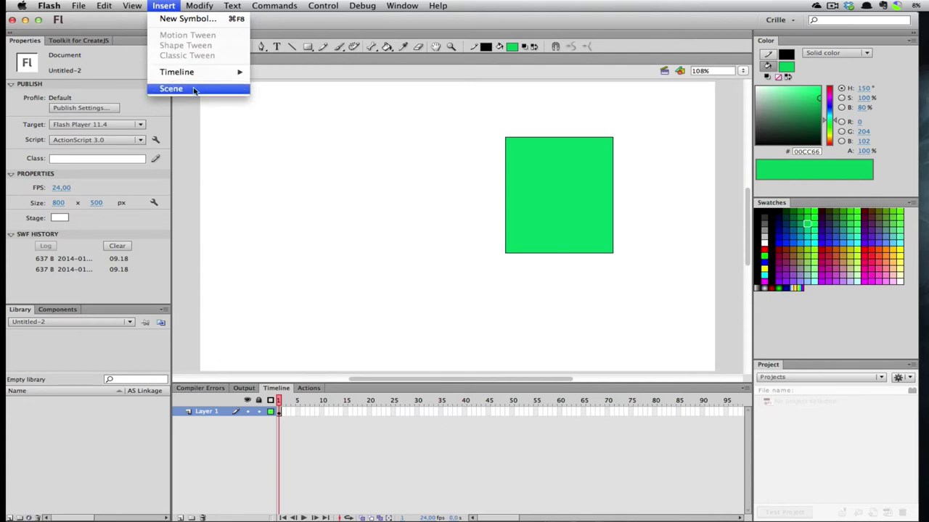
pyautogui.moveTo(197, 5)
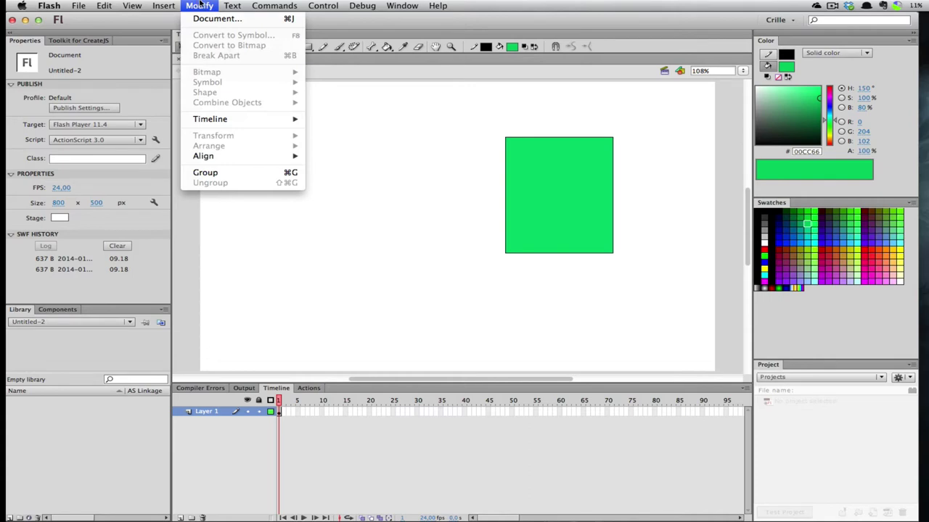
pyautogui.moveTo(232, 5)
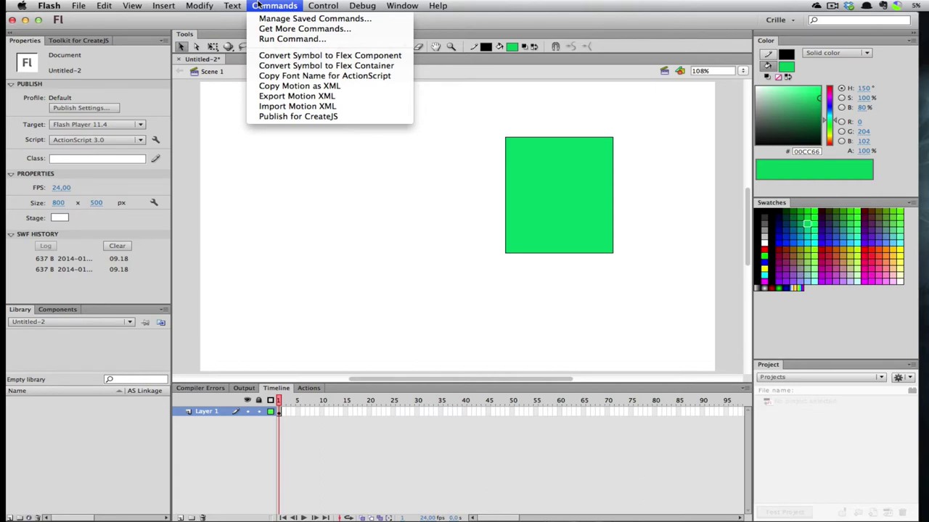
# Step: Test the current scene on its own and close the test window
pyautogui.moveTo(334, 5)
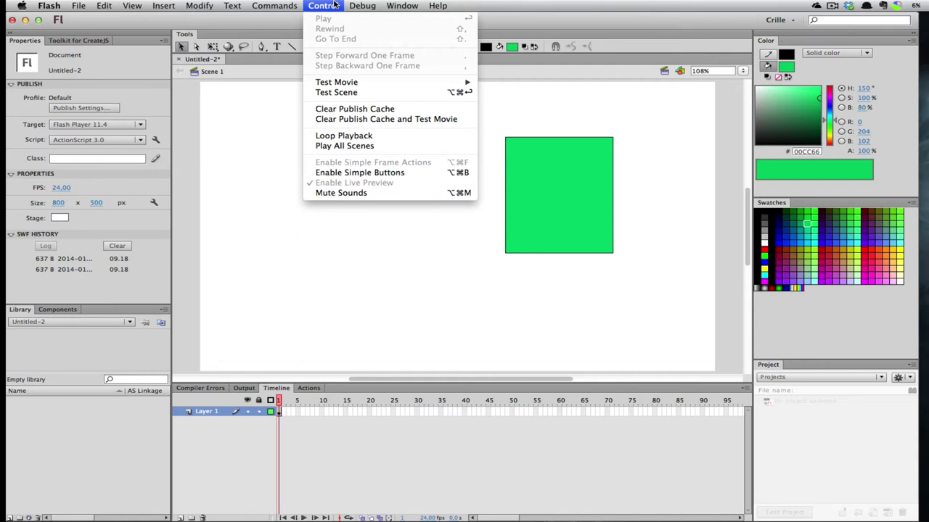
pyautogui.moveTo(369, 82)
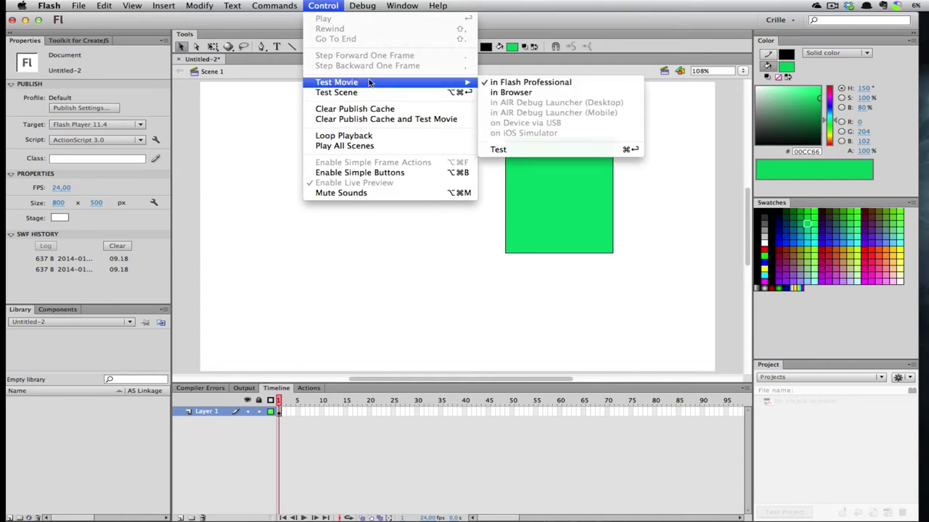
pyautogui.click(360, 92)
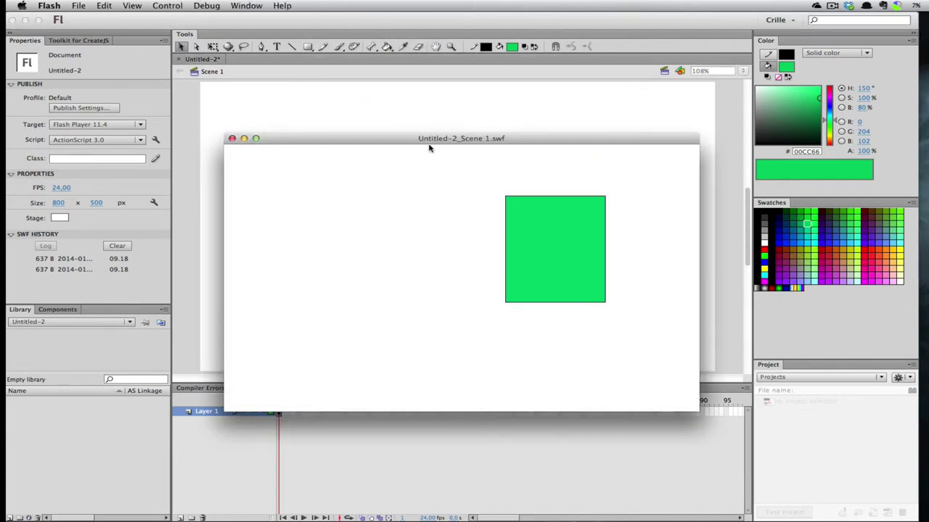
pyautogui.click(231, 139)
# Step: Test the whole movie three times, closing the test window after each run
pyautogui.click(322, 6)
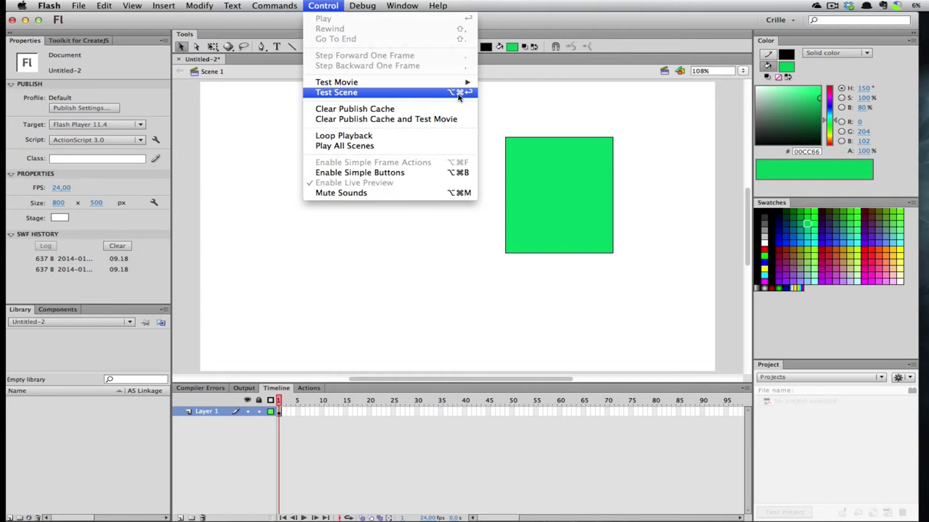
pyautogui.moveTo(455, 87)
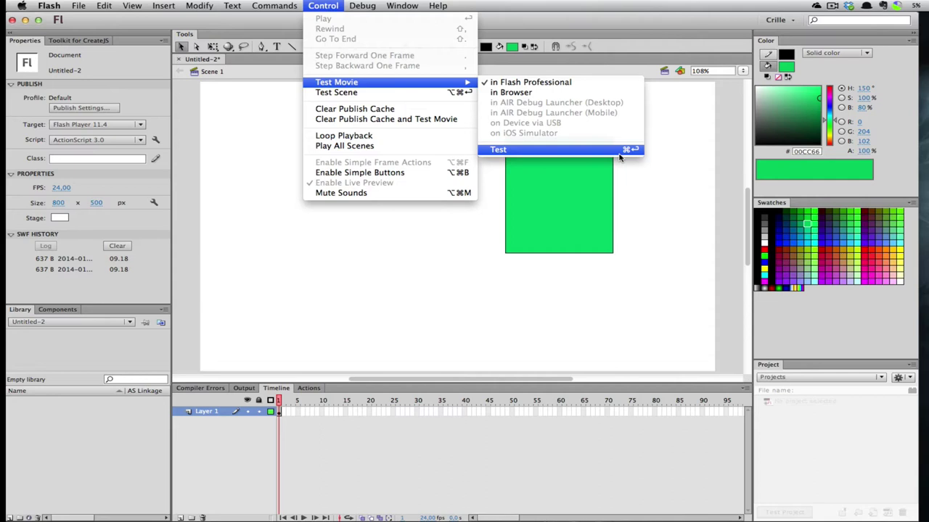
pyautogui.click(614, 153)
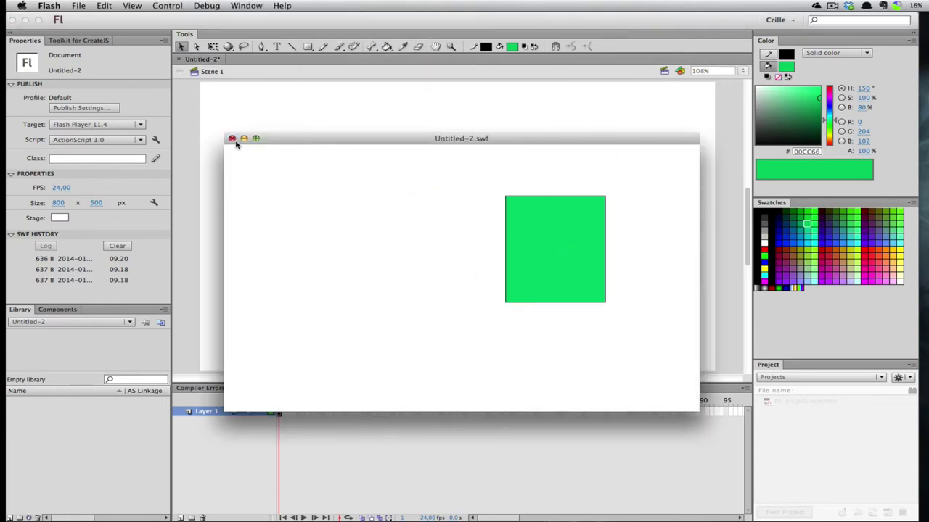
pyautogui.click(232, 139)
pyautogui.click(324, 5)
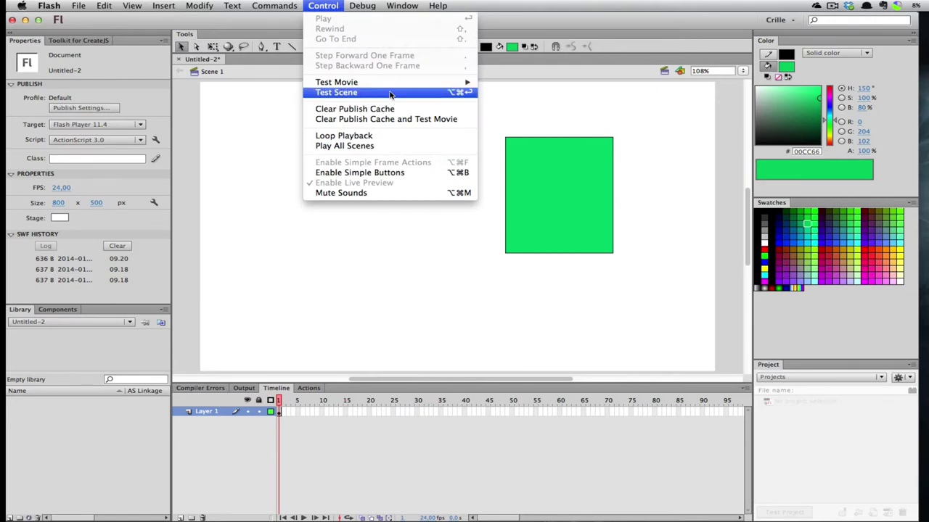
pyautogui.moveTo(397, 86)
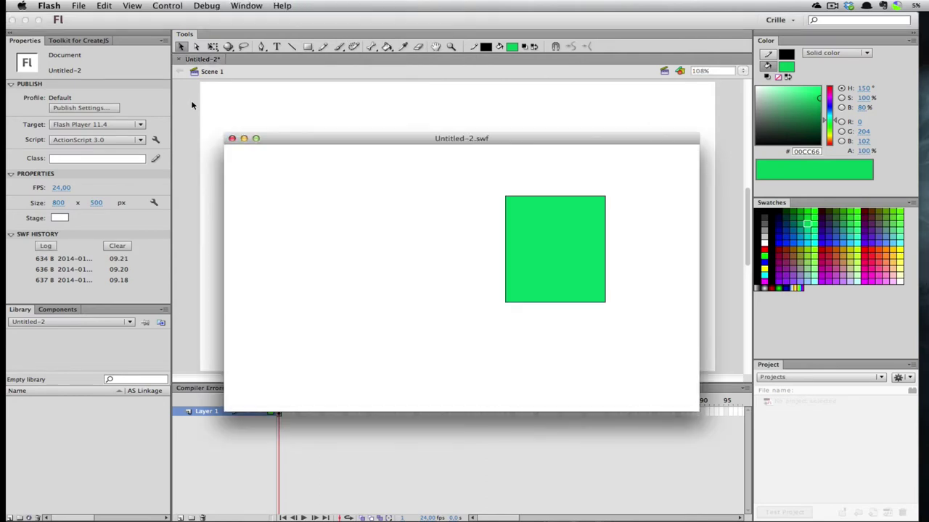
pyautogui.click(232, 139)
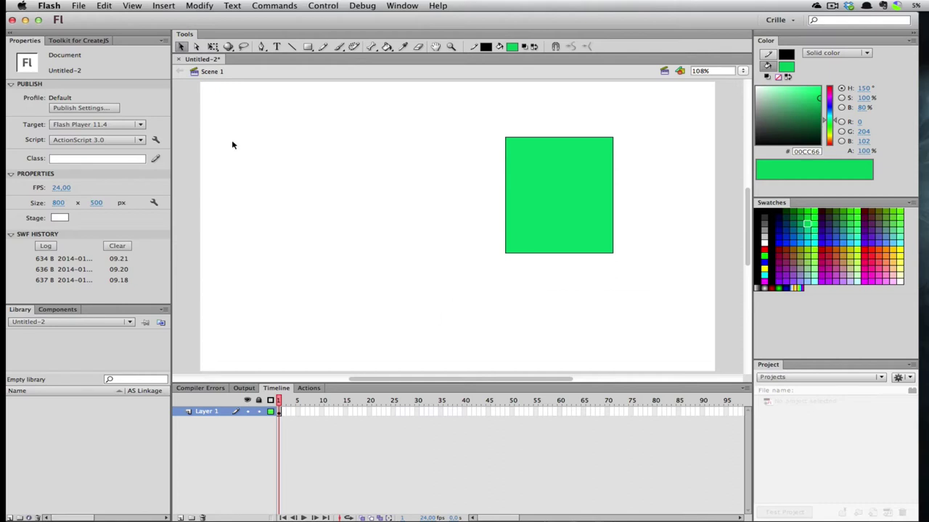
pyautogui.press('super+Return')
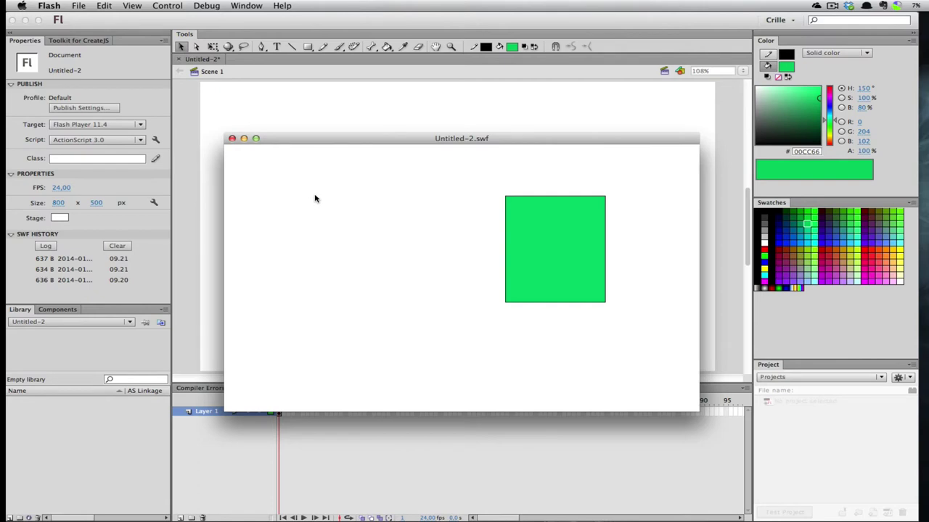
pyautogui.press('super+w')
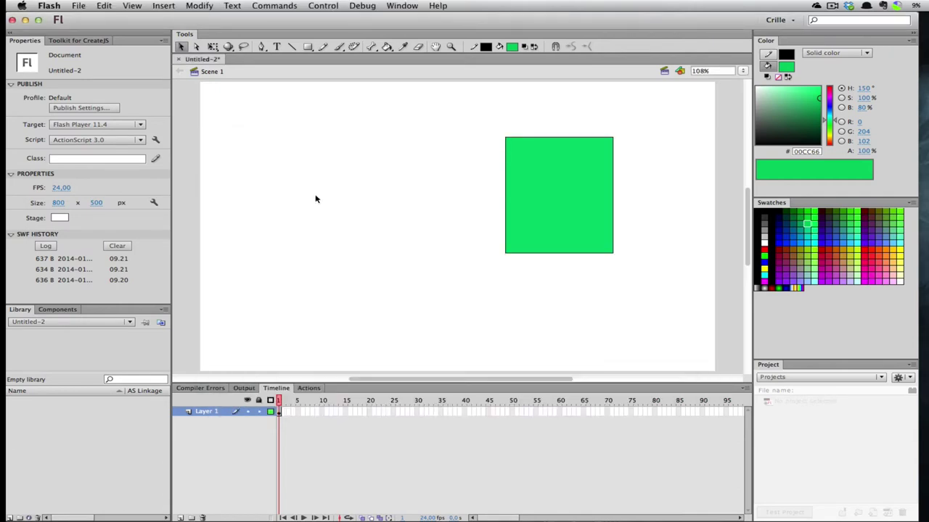
pyautogui.click(363, 5)
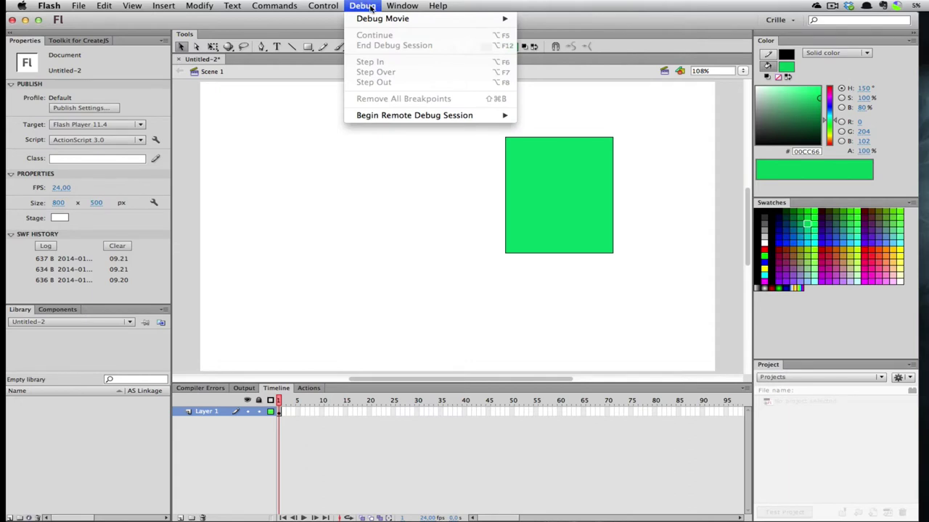
pyautogui.moveTo(378, 18)
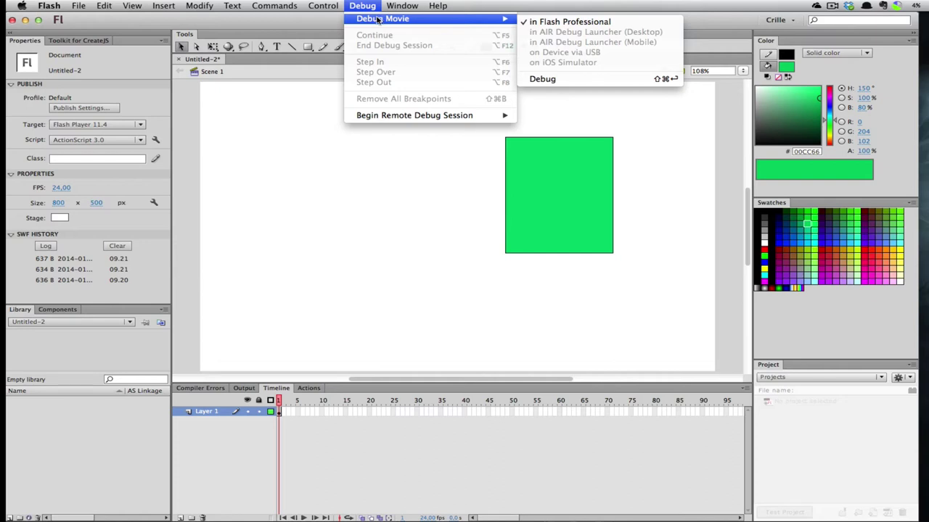
pyautogui.moveTo(403, 6)
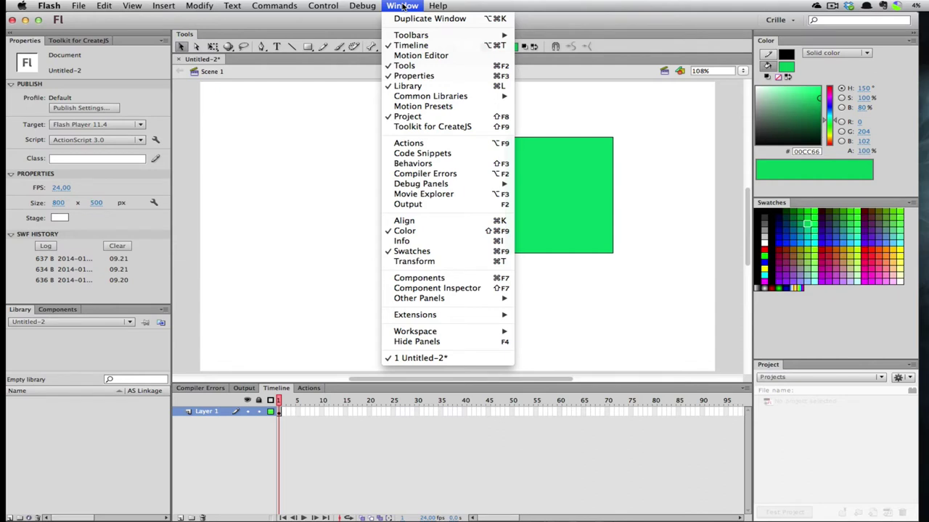
pyautogui.moveTo(437, 7)
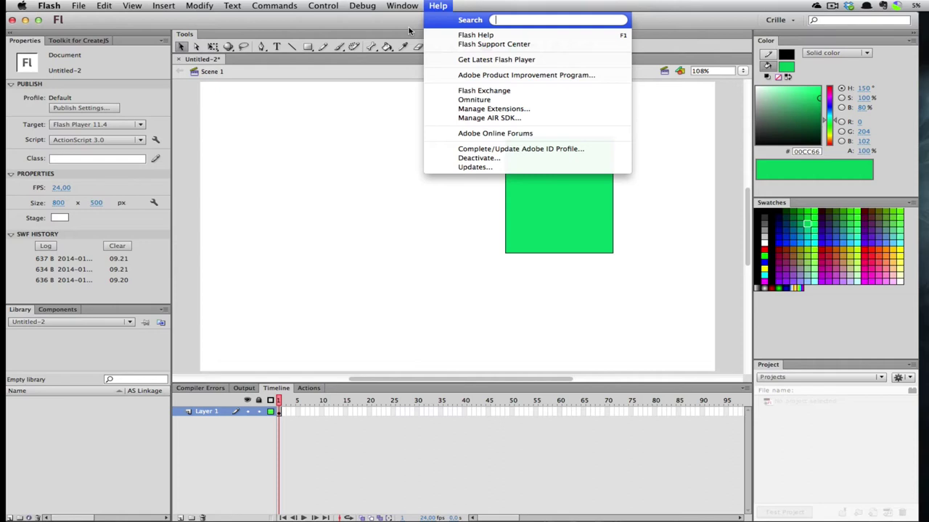
pyautogui.click(409, 30)
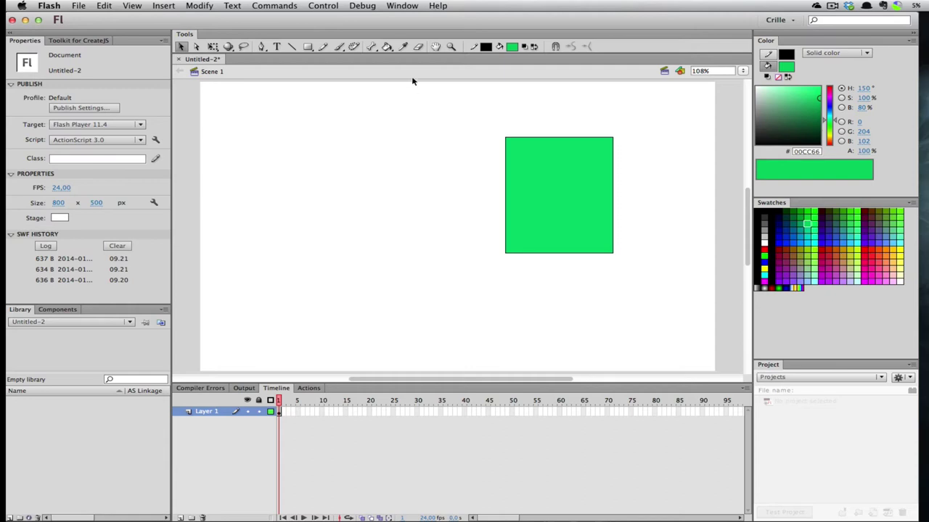
# Step: Use the Zoom tool to enlarge the stage rectangle's upper-left corner to 433% and reduce the view to 54%
pyautogui.click(451, 48)
pyautogui.click(556, 169)
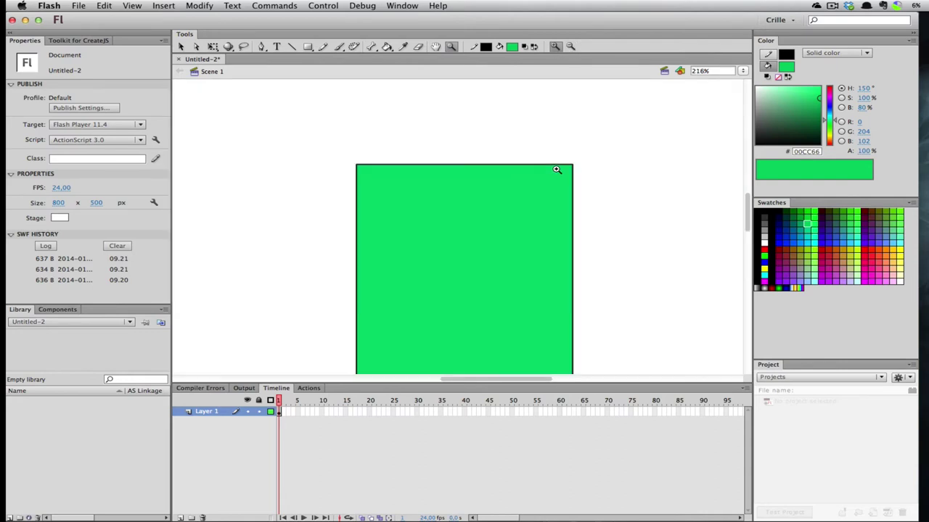
pyautogui.click(346, 173)
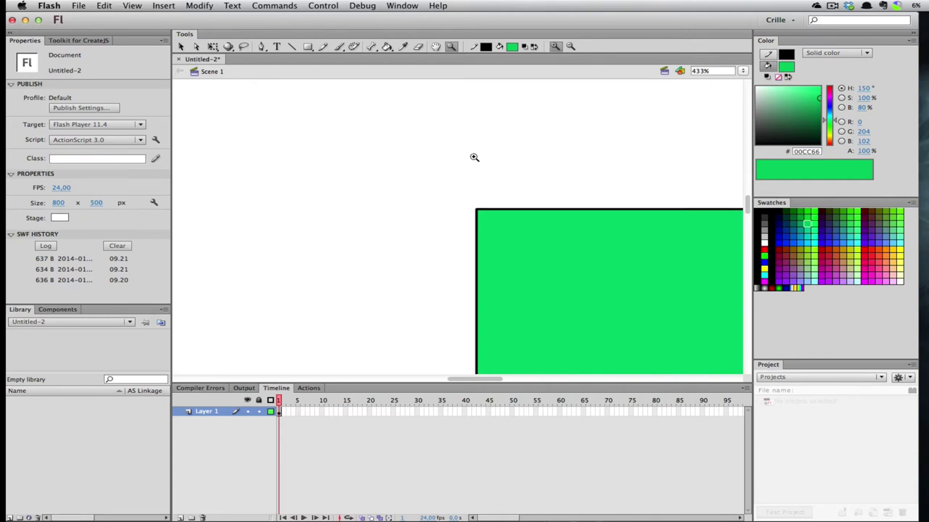
pyautogui.click(571, 47)
pyautogui.click(488, 208)
pyautogui.click(460, 238)
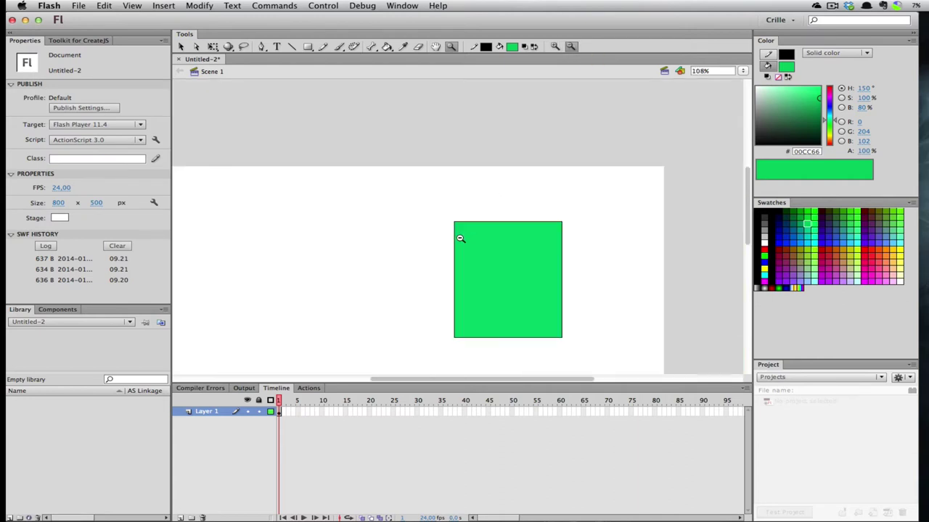
pyautogui.click(460, 238)
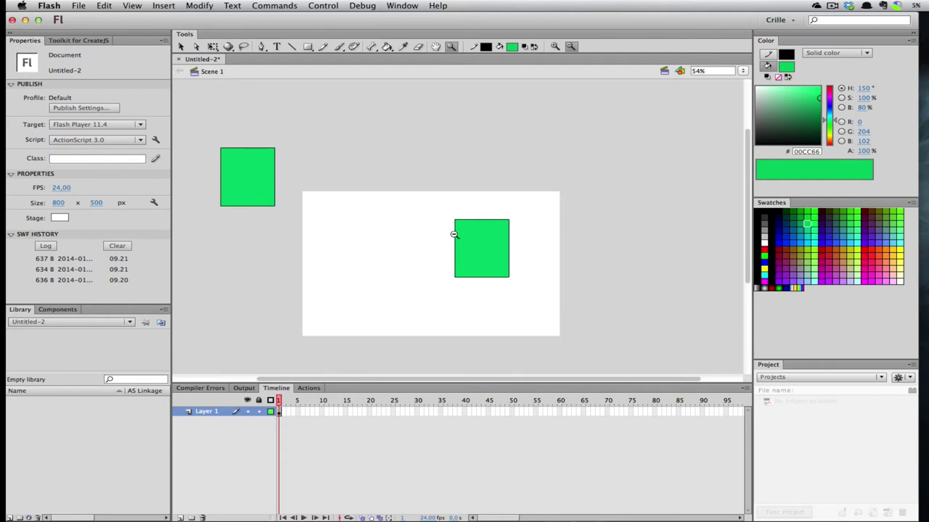
# Step: Try the stage magnification presets 100%, 400% and Show All, finishing with Show Frame
pyautogui.click(745, 72)
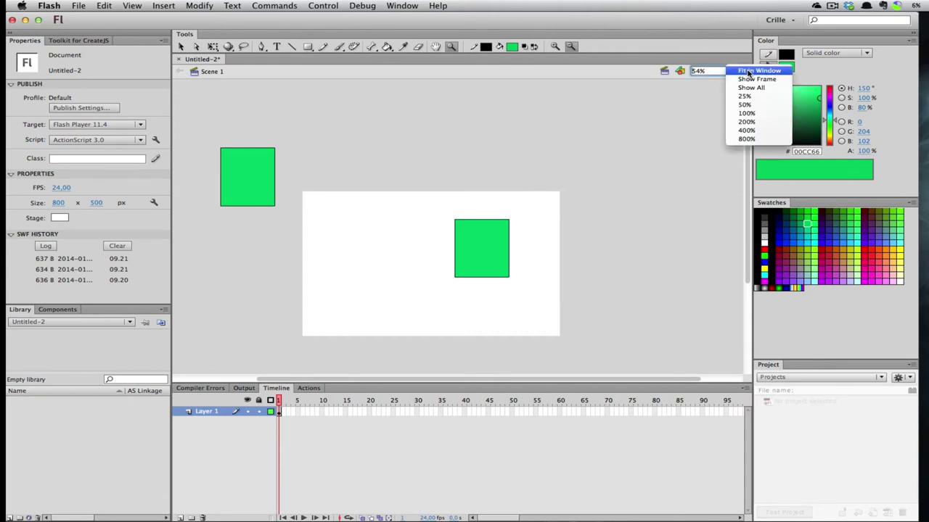
pyautogui.click(756, 115)
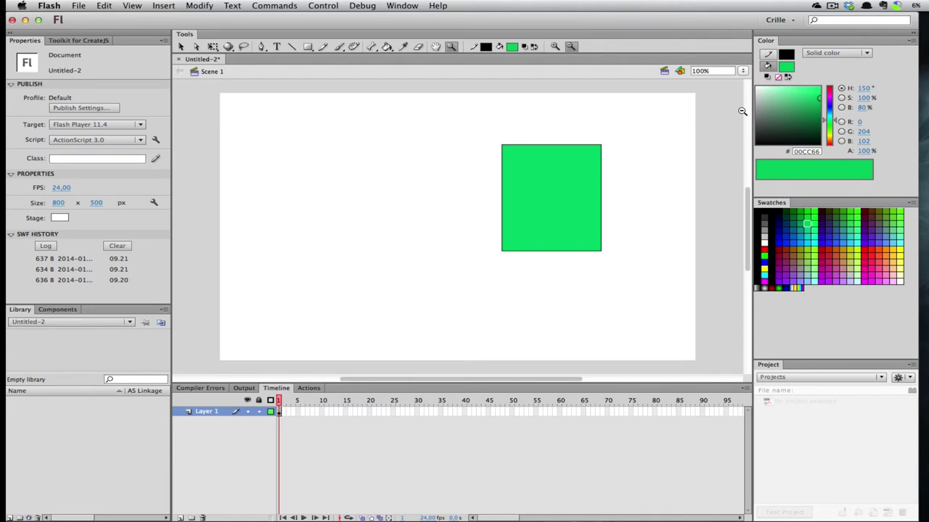
pyautogui.click(747, 71)
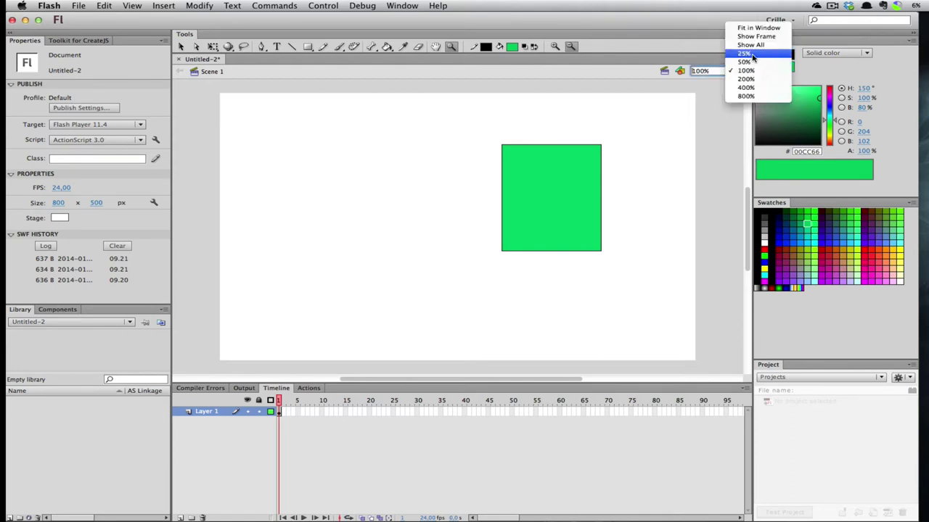
pyautogui.click(747, 87)
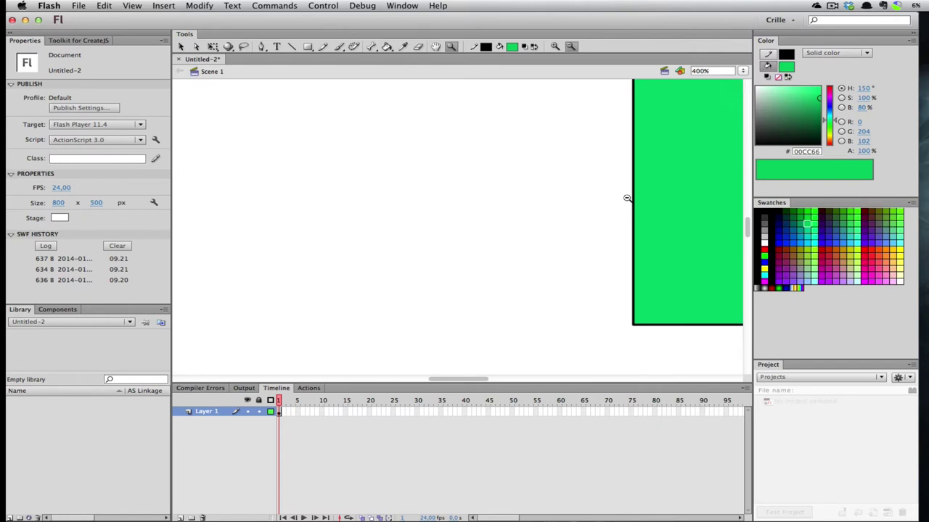
pyautogui.click(746, 70)
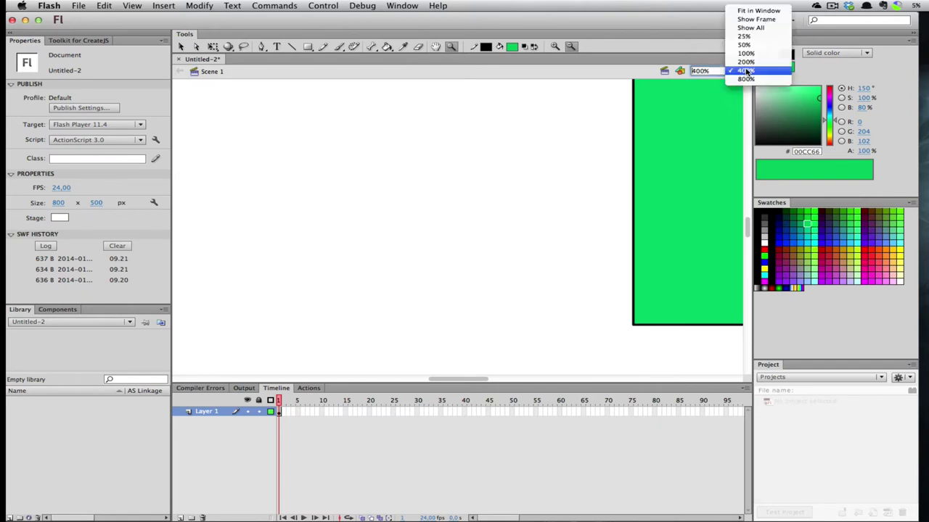
pyautogui.click(762, 29)
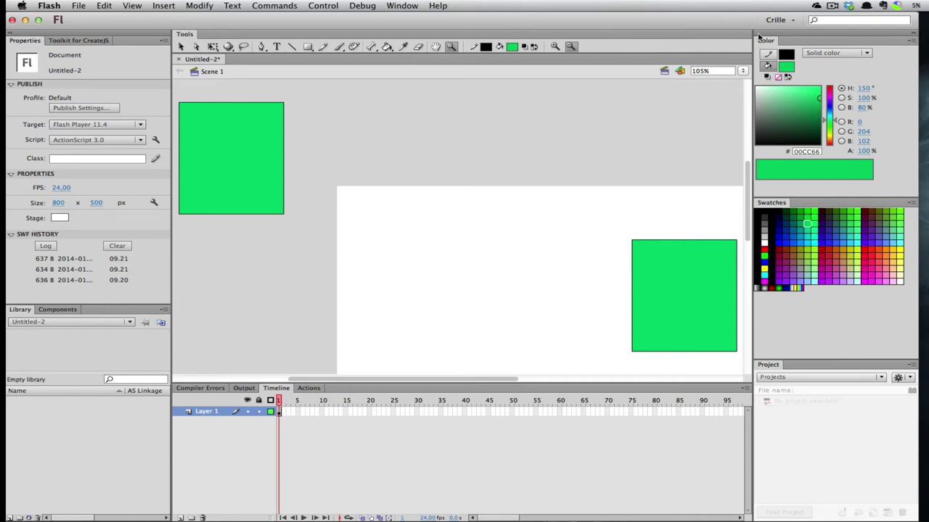
pyautogui.click(747, 72)
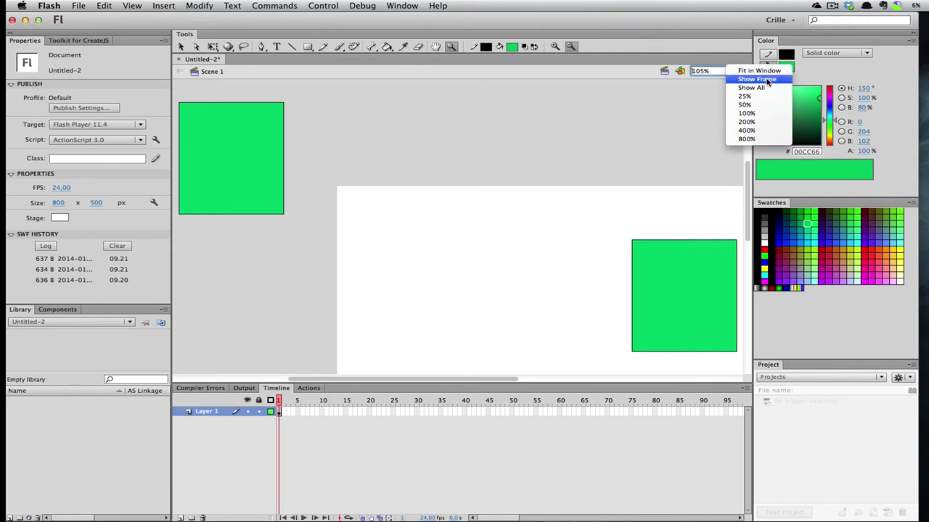
pyautogui.click(767, 79)
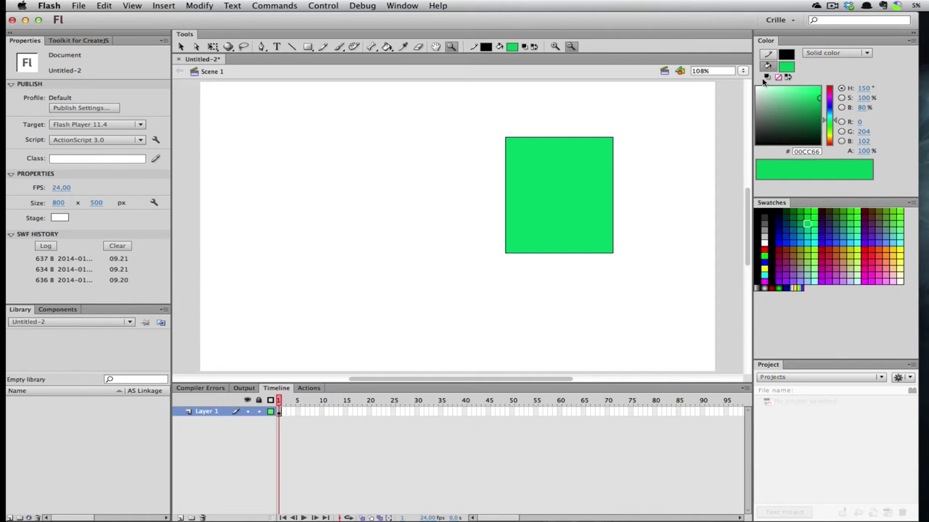
# Step: Set the stage magnification to Fit in Window, look over the other presets, reduce the view to 100% and return to Show Frame
pyautogui.click(742, 70)
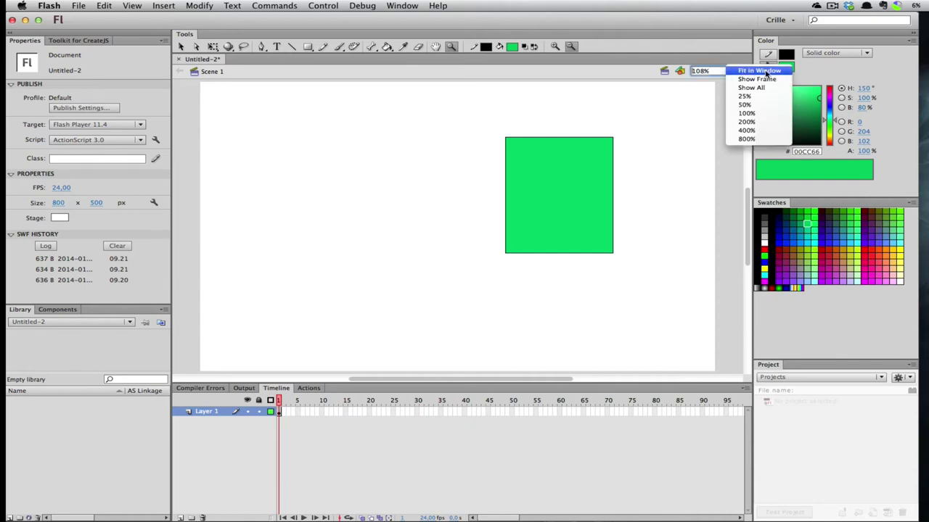
pyautogui.click(765, 72)
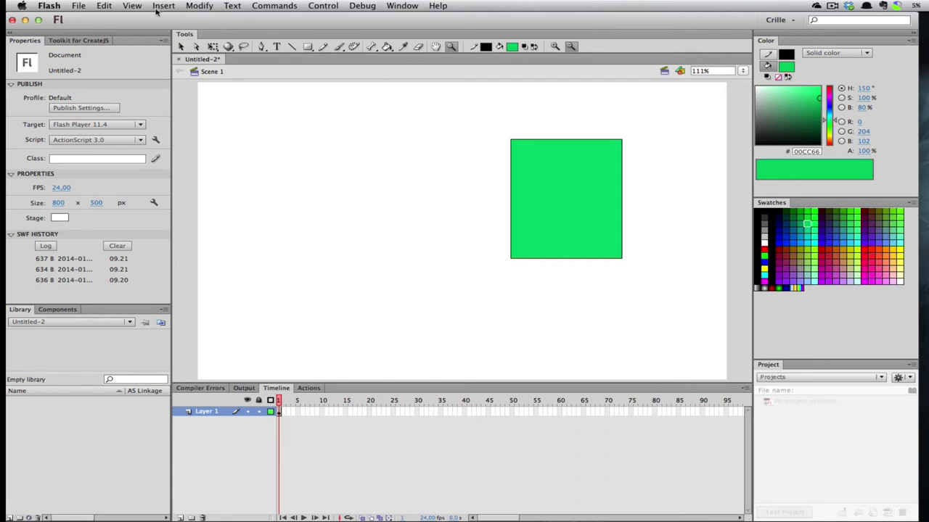
pyautogui.click(132, 5)
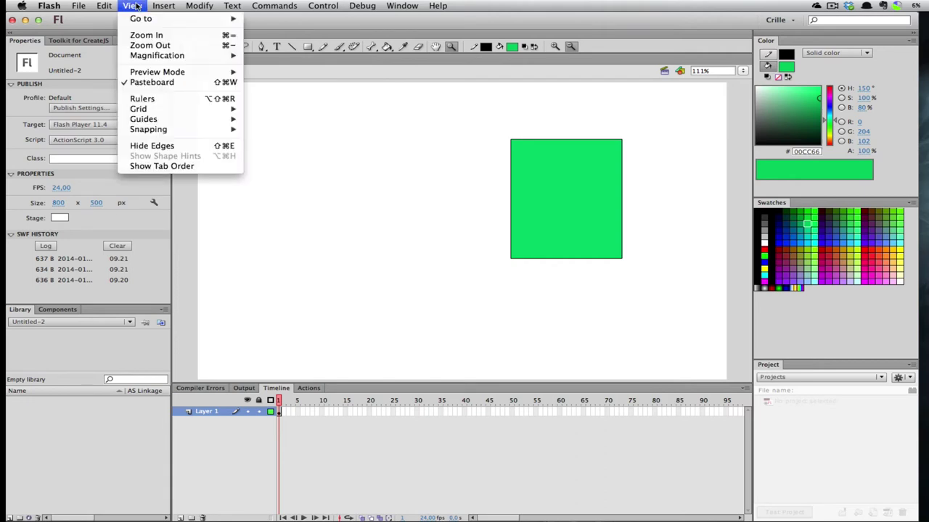
pyautogui.moveTo(180, 58)
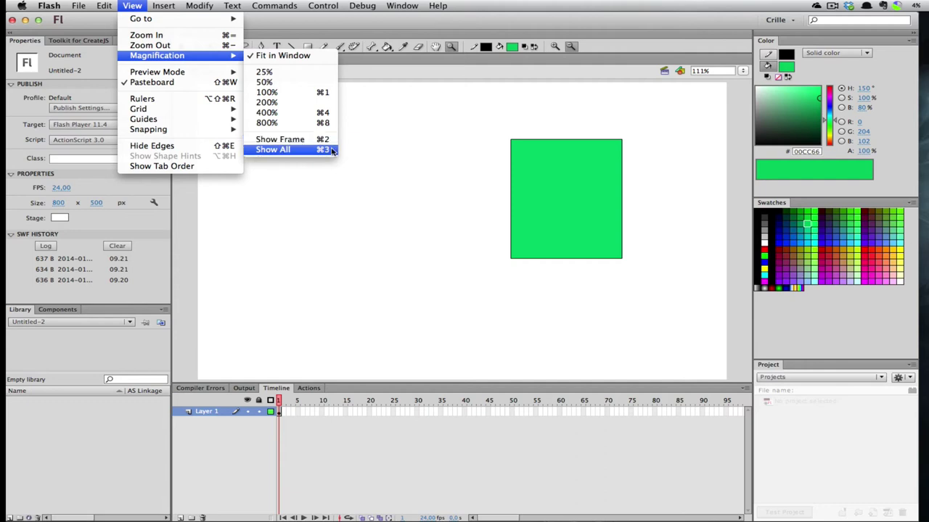
pyautogui.click(248, 205)
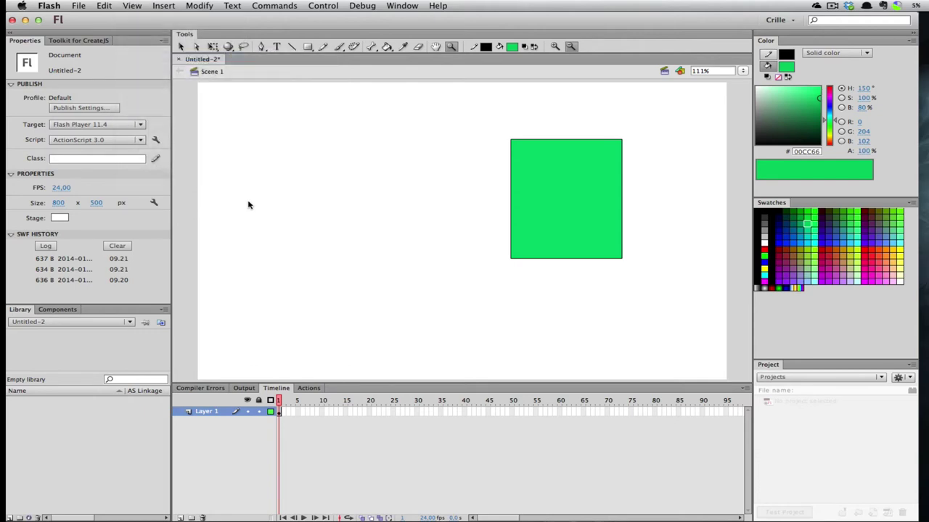
pyautogui.keyDown('alt'); pyautogui.click(249, 204); pyautogui.keyUp('alt')
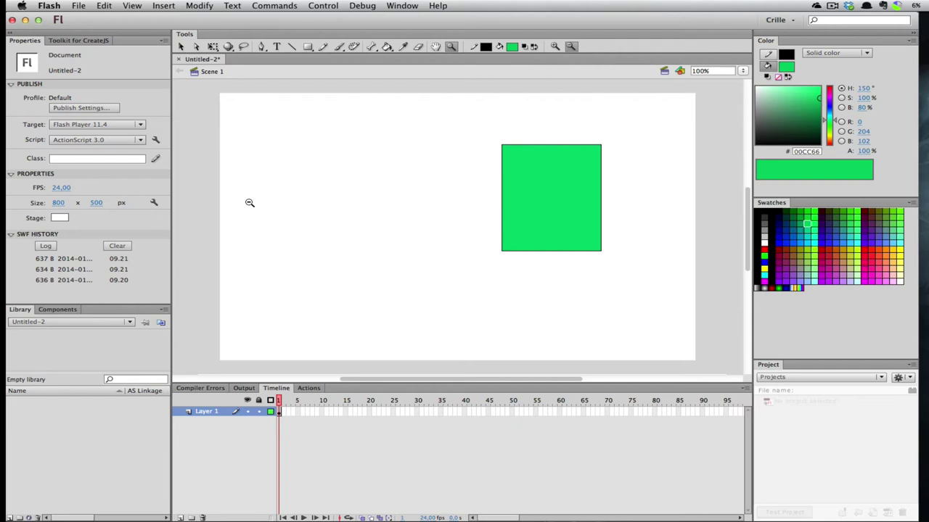
pyautogui.press('super+2')
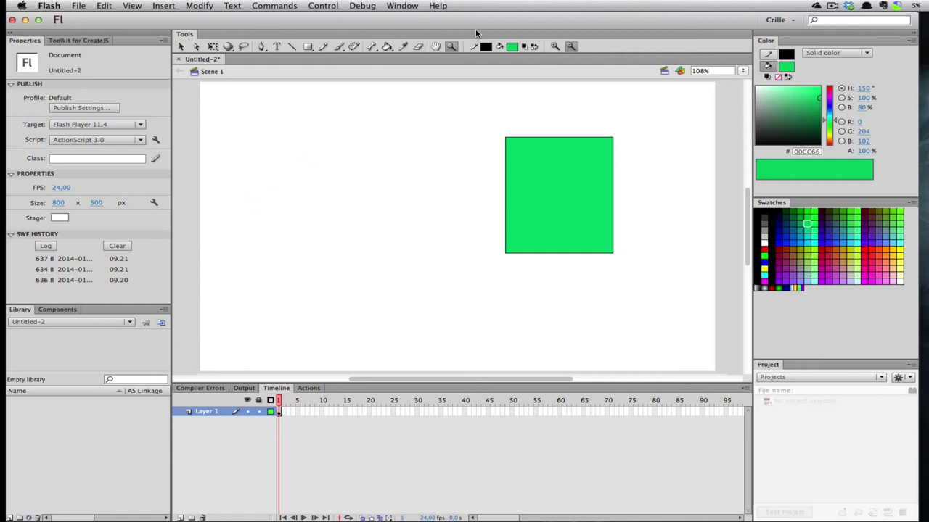
# Step: Enlarge the area around the rectangle's upper-left corner to 786% with the Zoom tool and return to Show Frame
pyautogui.click(555, 46)
pyautogui.click(491, 127)
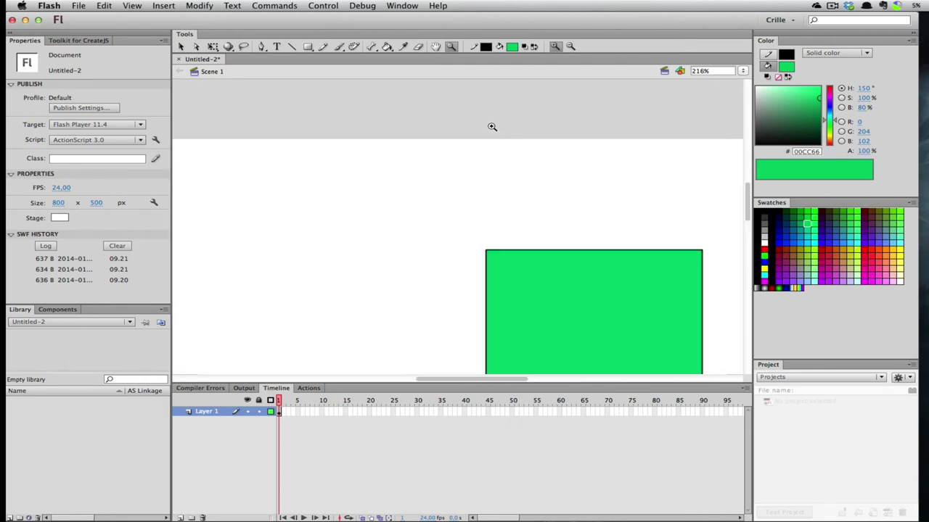
pyautogui.moveTo(508, 272); pyautogui.dragTo(390, 193)
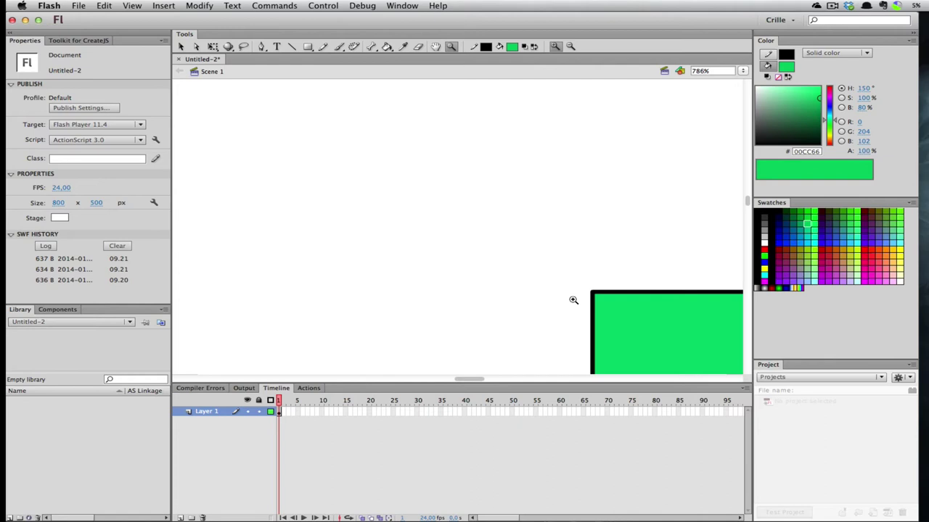
pyautogui.press('super+2')
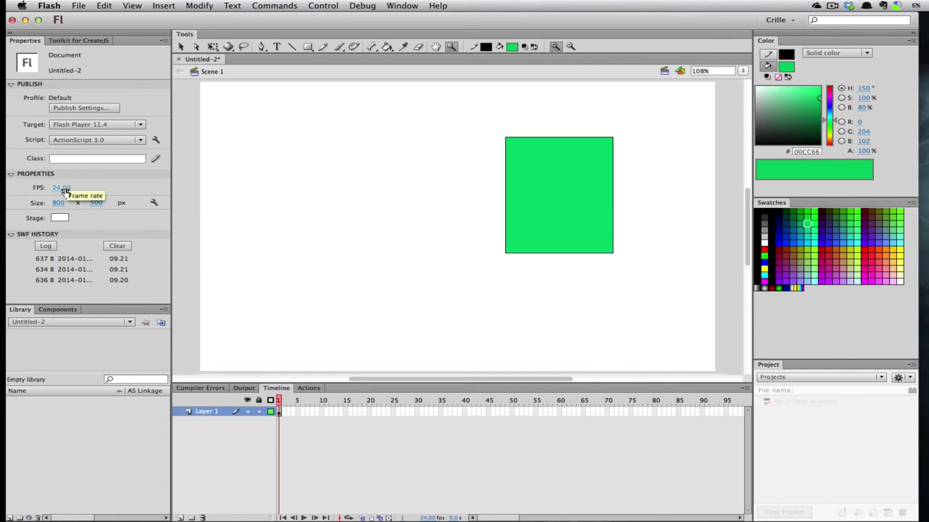
# Step: Select individual frames along Layer 1 in the timeline, from about frame 24 through frame 95, and clear the selection
pyautogui.click(388, 412)
pyautogui.click(455, 412)
pyautogui.click(496, 412)
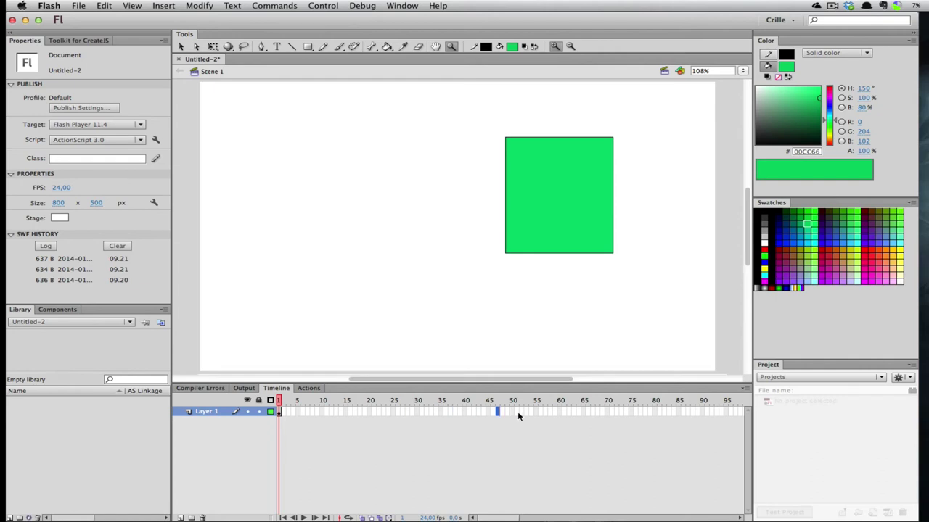
pyautogui.click(569, 412)
pyautogui.click(615, 412)
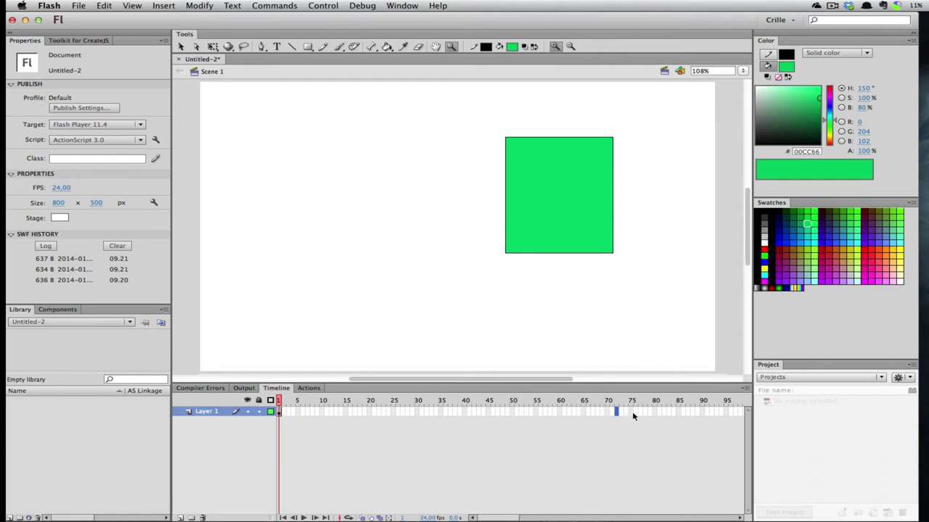
pyautogui.click(669, 413)
pyautogui.click(727, 412)
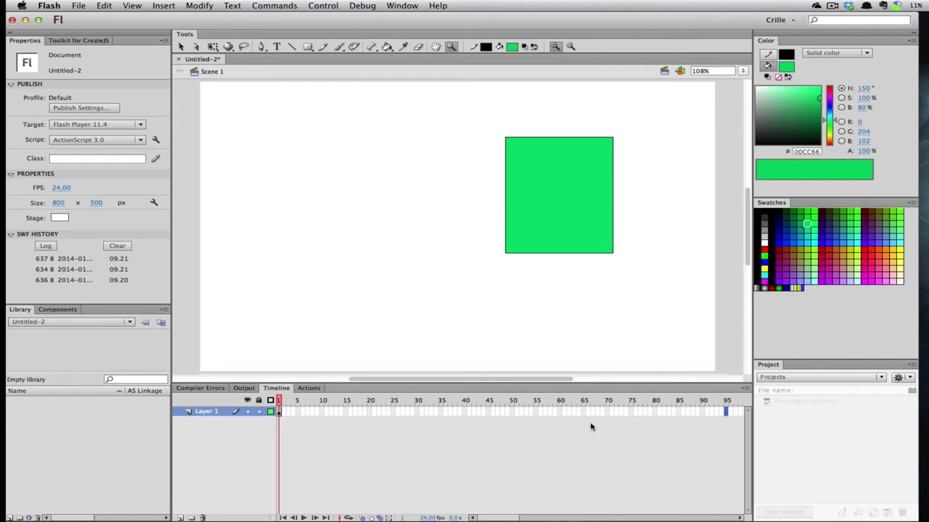
pyautogui.click(307, 435)
# Step: Add four new layers above Layer 1 and make Layer 4 the active layer
pyautogui.click(180, 517)
pyautogui.click(180, 517)
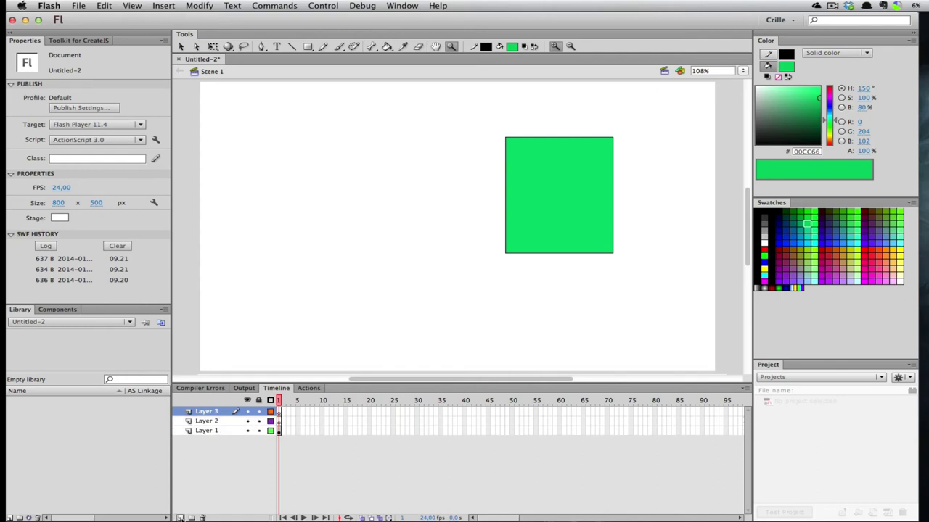
pyautogui.click(180, 517)
pyautogui.click(180, 517)
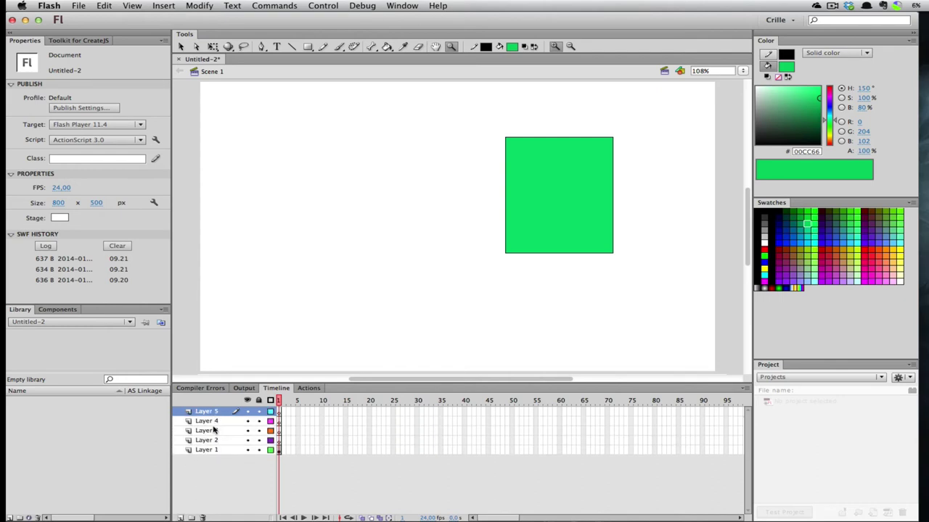
pyautogui.click(214, 430)
pyautogui.click(210, 420)
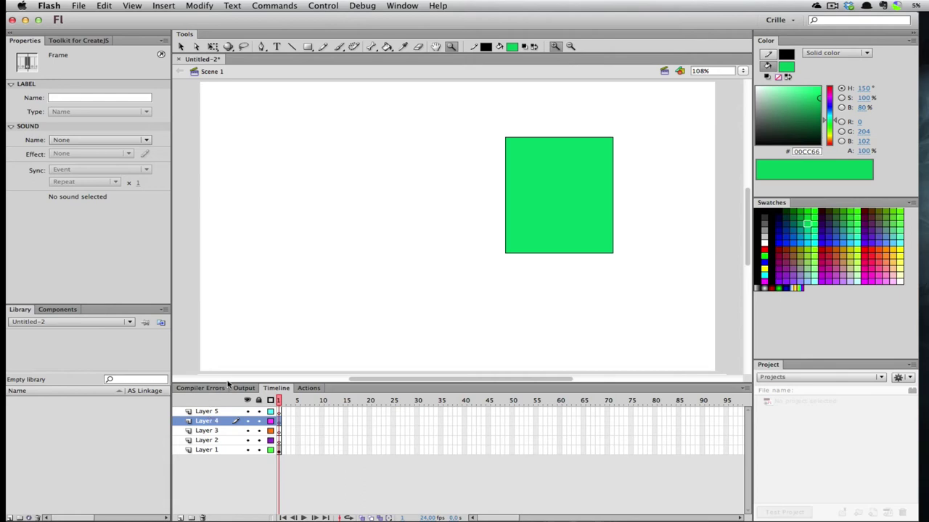
# Step: Turn on the rulers around the stage
pyautogui.click(130, 6)
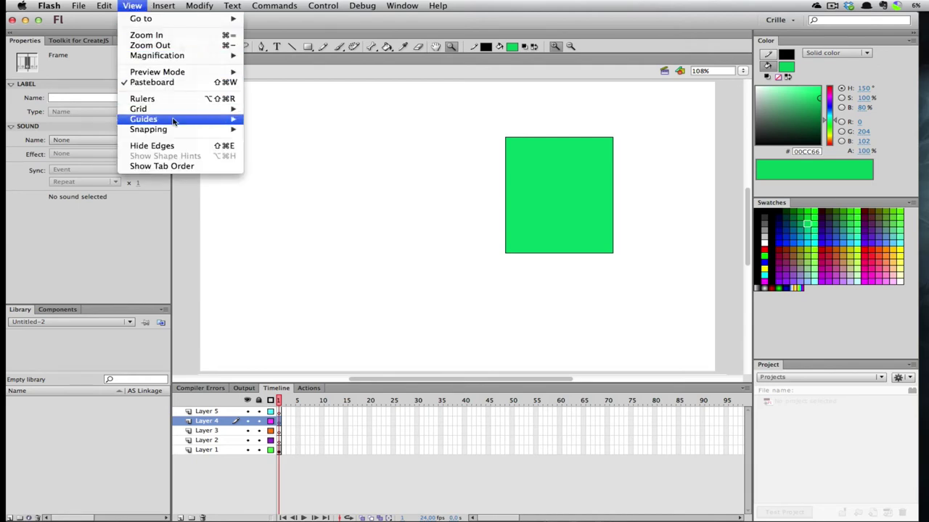
pyautogui.moveTo(174, 121)
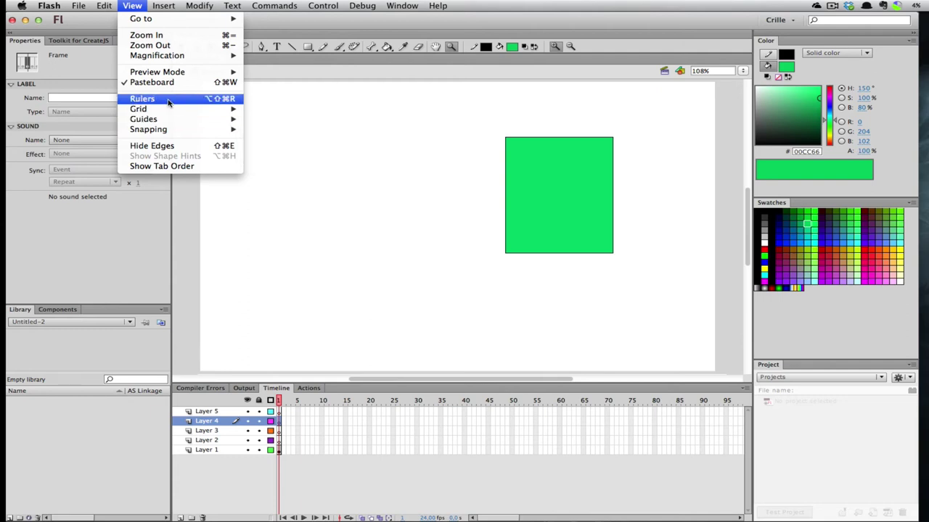
pyautogui.click(168, 102)
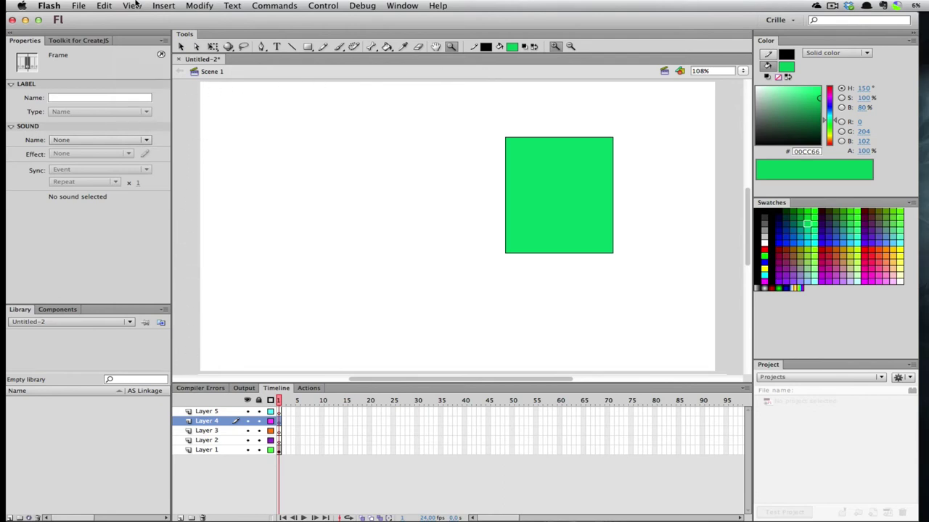
pyautogui.click(134, 6)
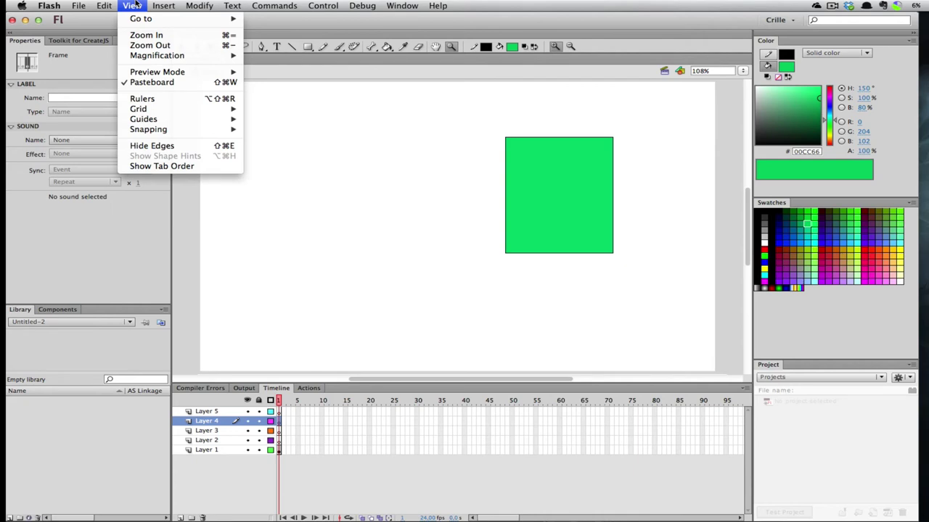
pyautogui.click(168, 99)
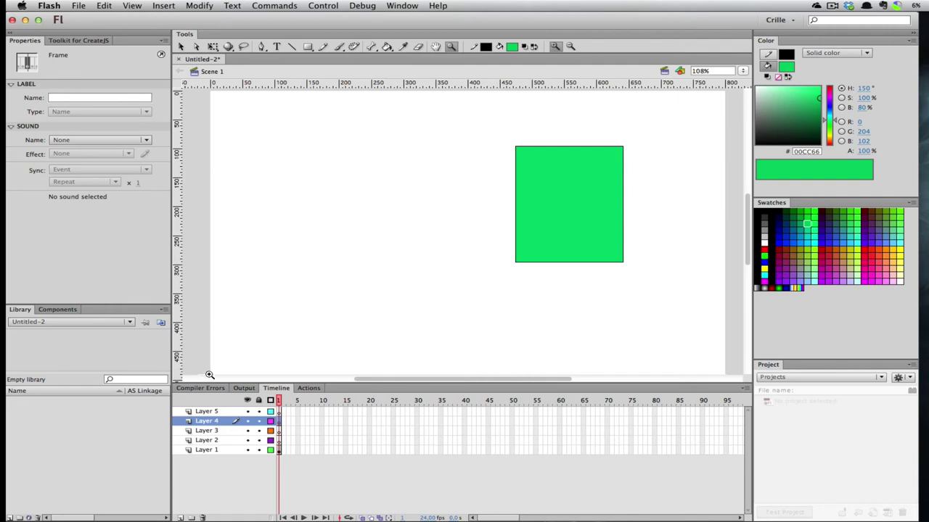
# Step: Place three horizontal guides at about 295, 160 and 79 px and two vertical guides at about 350 and 76 px
pyautogui.scroll(-1, 209, 374)
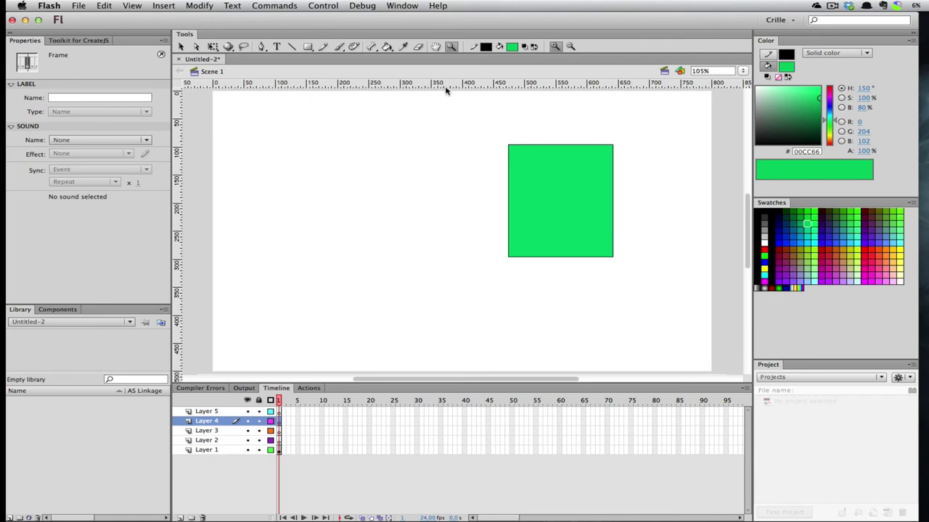
pyautogui.press('v')
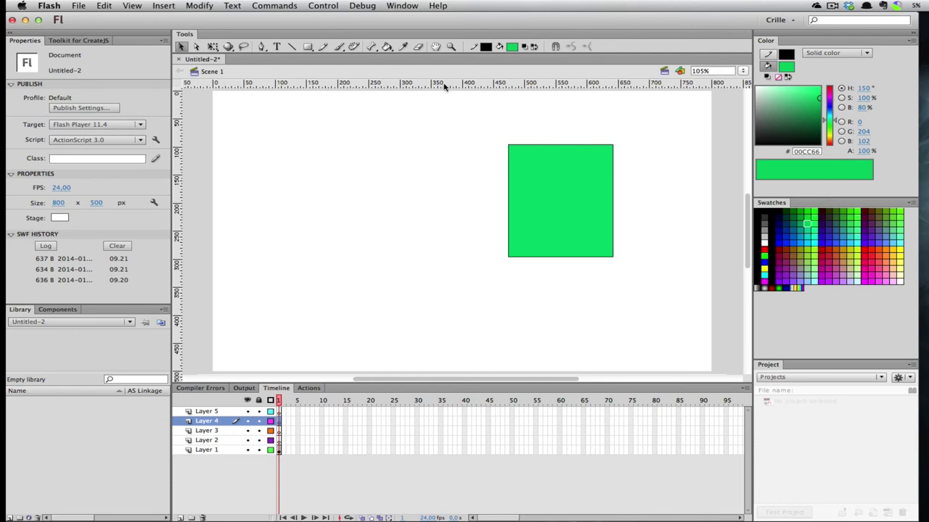
pyautogui.moveTo(444, 85); pyautogui.dragTo(456, 271)
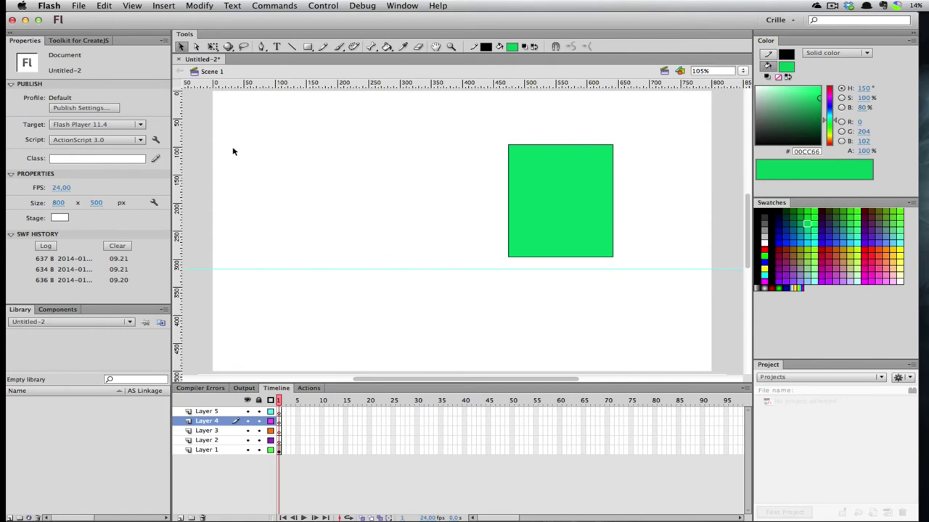
pyautogui.moveTo(177, 154); pyautogui.dragTo(430, 159)
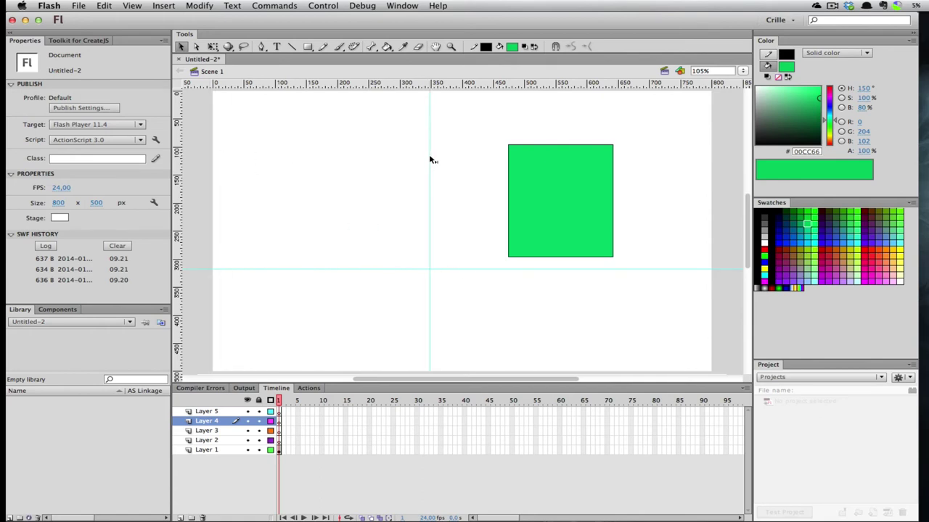
pyautogui.moveTo(469, 90); pyautogui.dragTo(480, 187)
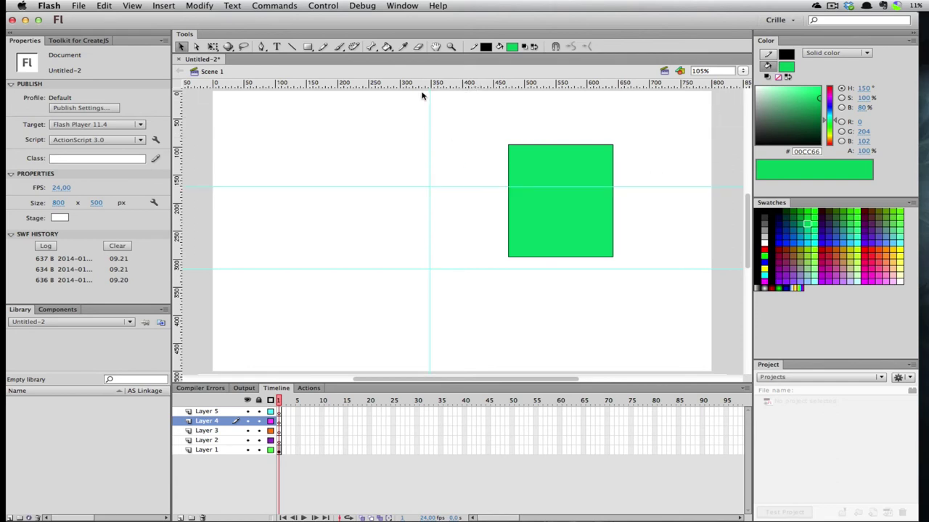
pyautogui.moveTo(363, 85); pyautogui.dragTo(363, 138)
pyautogui.moveTo(181, 103); pyautogui.dragTo(262, 105)
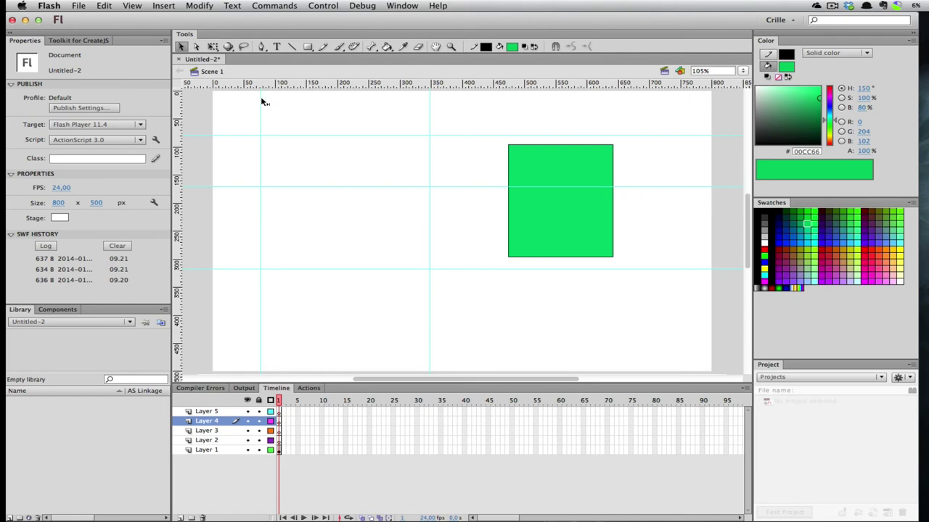
# Step: Set the position of the leftmost vertical guide to 72 pixels
pyautogui.doubleClick(261, 102)
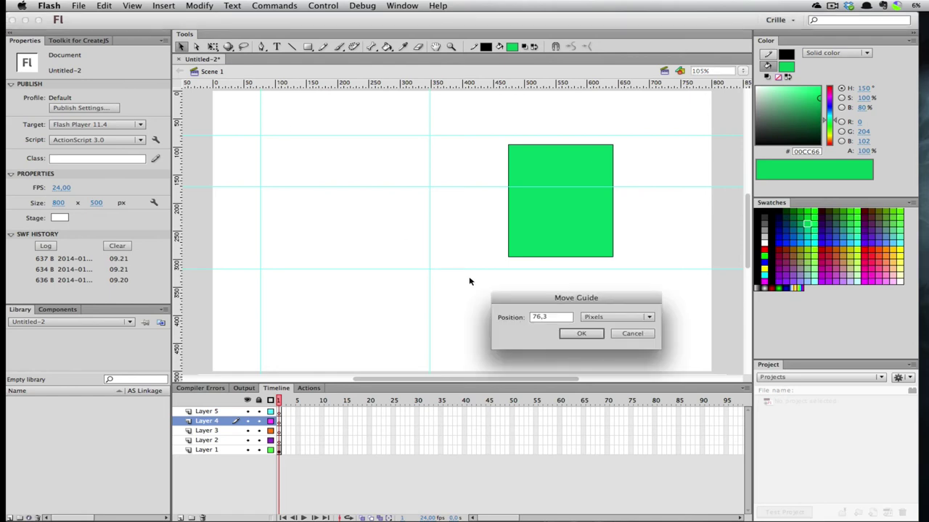
pyautogui.doubleClick(552, 317)
pyautogui.write('72')
pyautogui.click(582, 333)
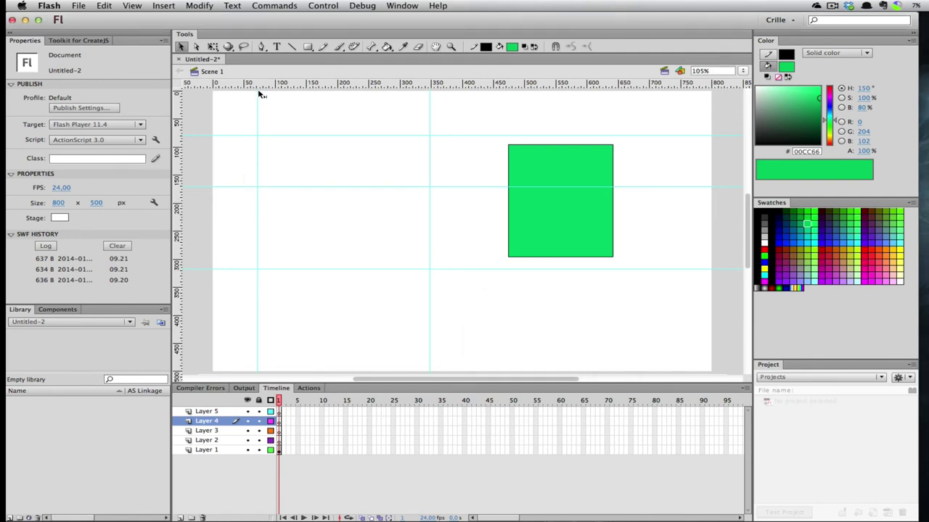
# Step: Set the position of the uppermost horizontal guide to 130 pixels
pyautogui.doubleClick(240, 136)
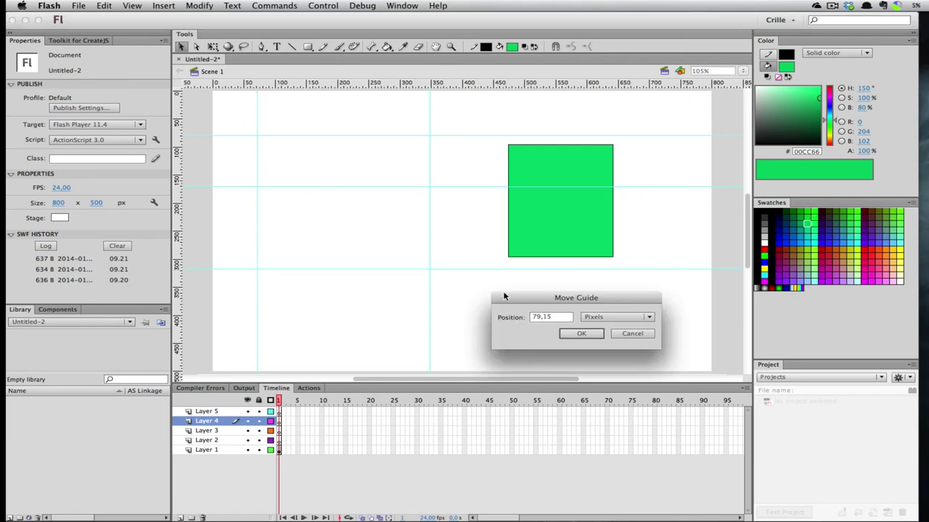
pyautogui.doubleClick(560, 317)
pyautogui.write('130')
pyautogui.click(591, 335)
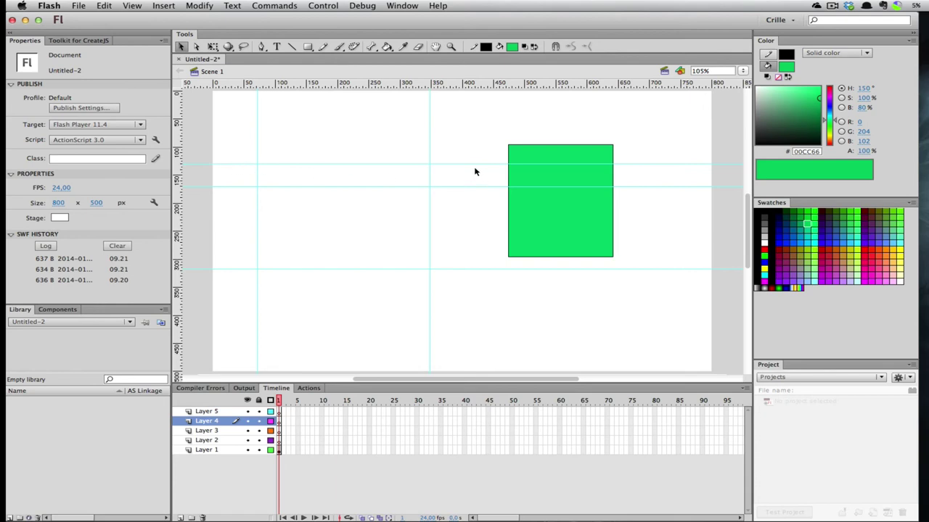
# Step: Change the guide colour to magenta in the guide settings, keeping the snap accuracy at Normal
pyautogui.click(135, 5)
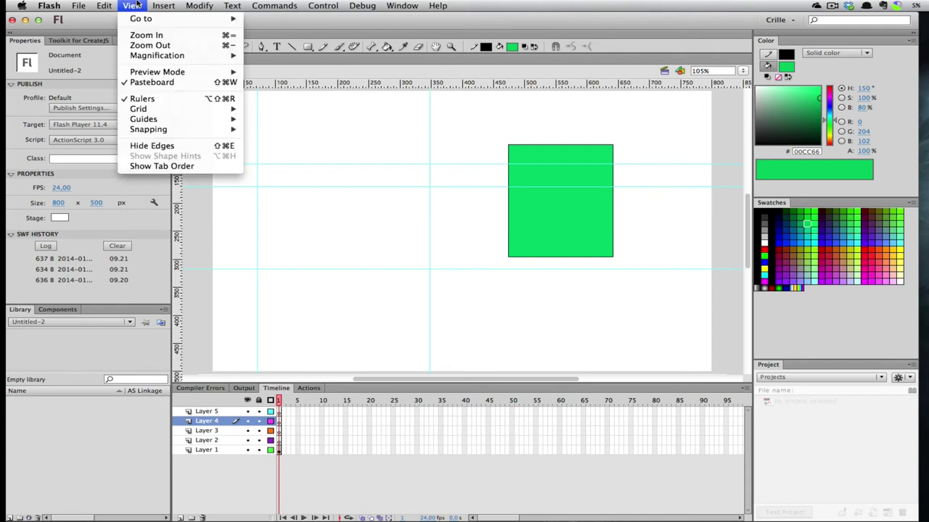
pyautogui.moveTo(165, 122)
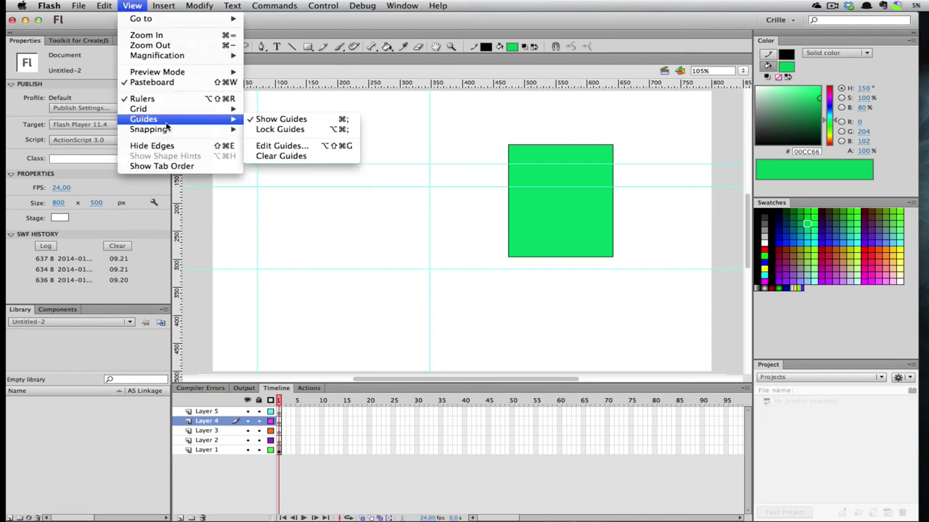
pyautogui.click(307, 148)
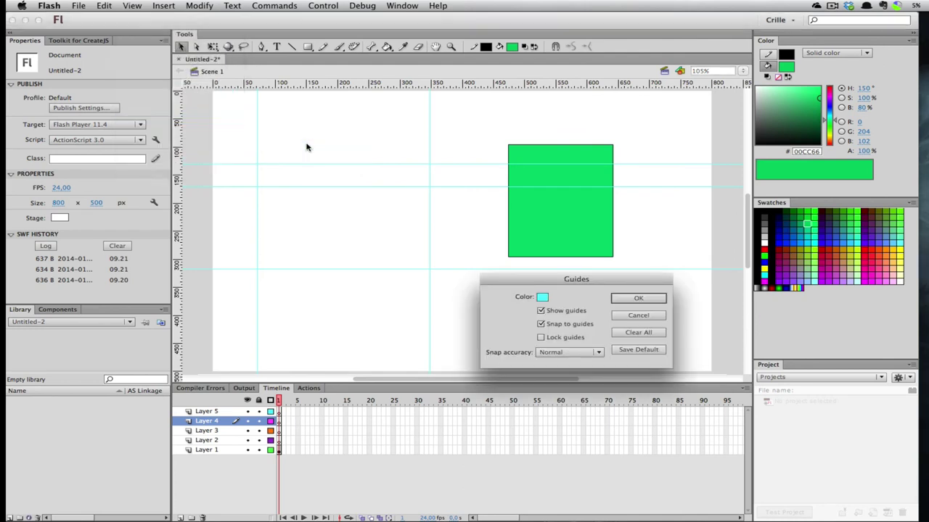
pyautogui.click(542, 297)
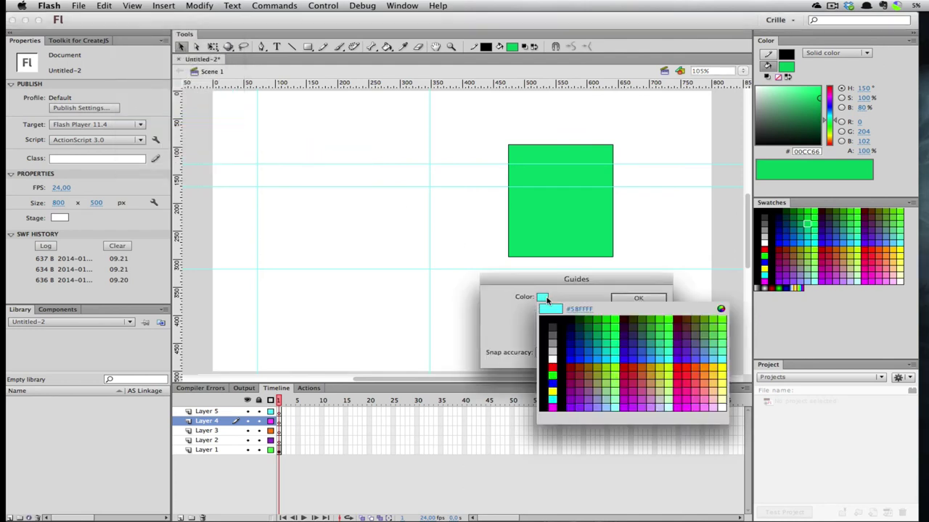
pyautogui.click(555, 407)
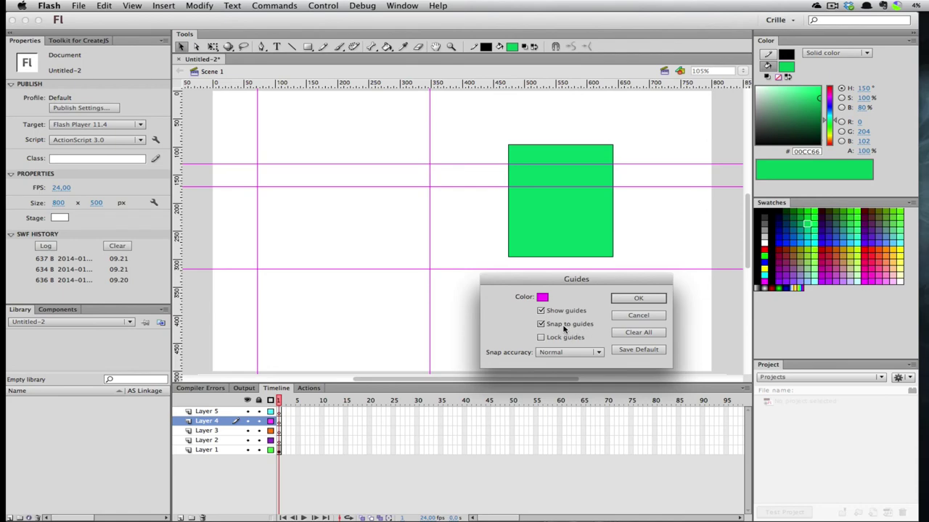
pyautogui.click(597, 352)
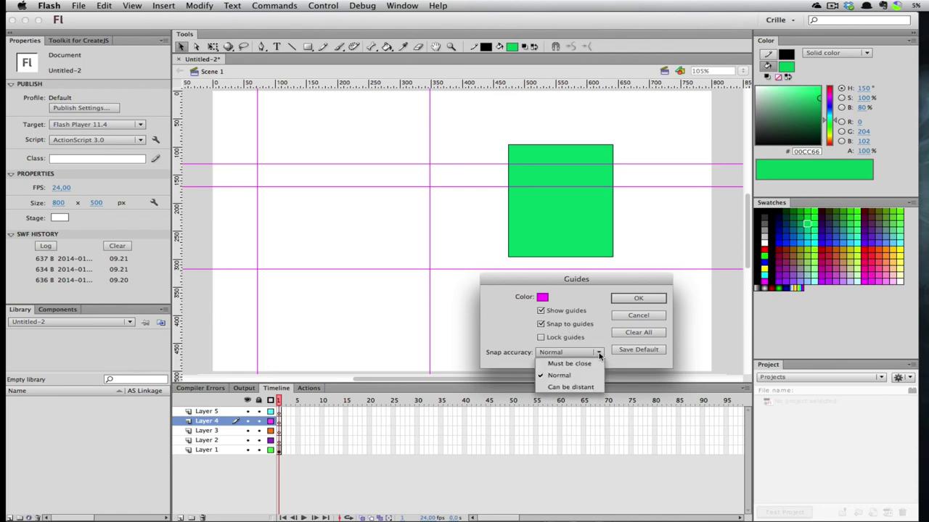
pyautogui.click(578, 375)
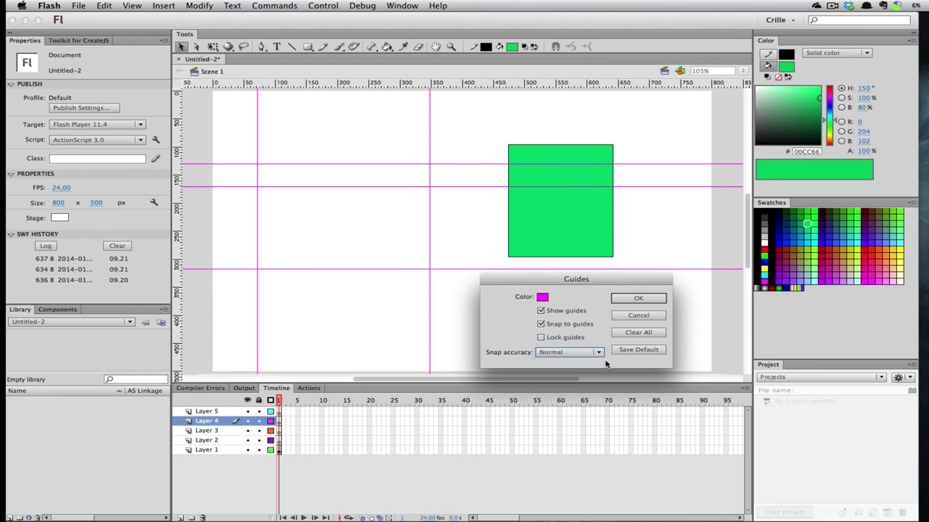
pyautogui.click(638, 299)
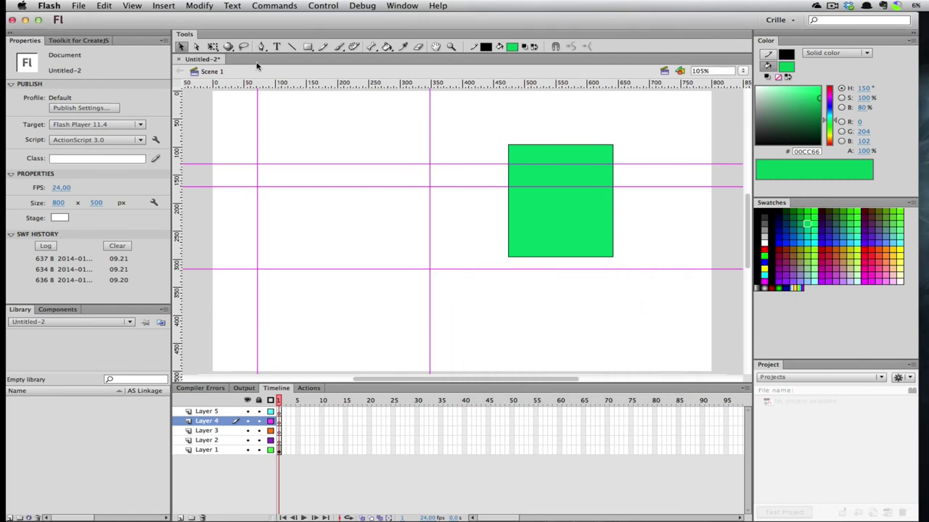
# Step: Draw a yellow (FFCC00) rectangle with a black stroke, about 74 by 72 px, between the two vertical guides near the stage's upper edge
pyautogui.click(307, 48)
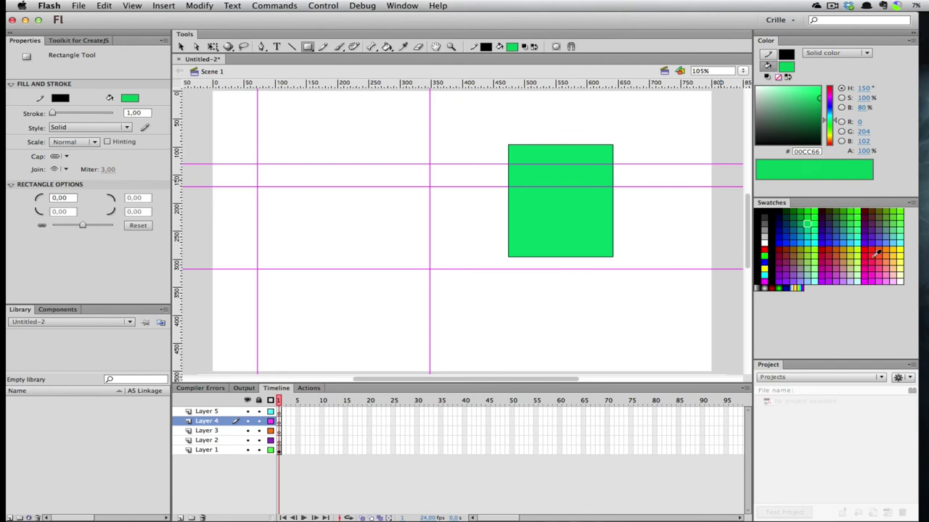
pyautogui.click(892, 250)
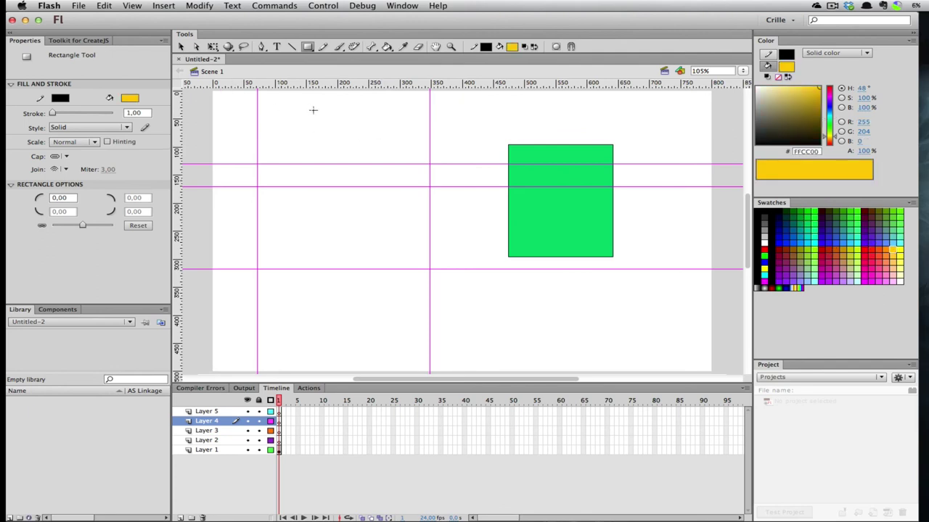
pyautogui.moveTo(310, 108); pyautogui.dragTo(357, 150)
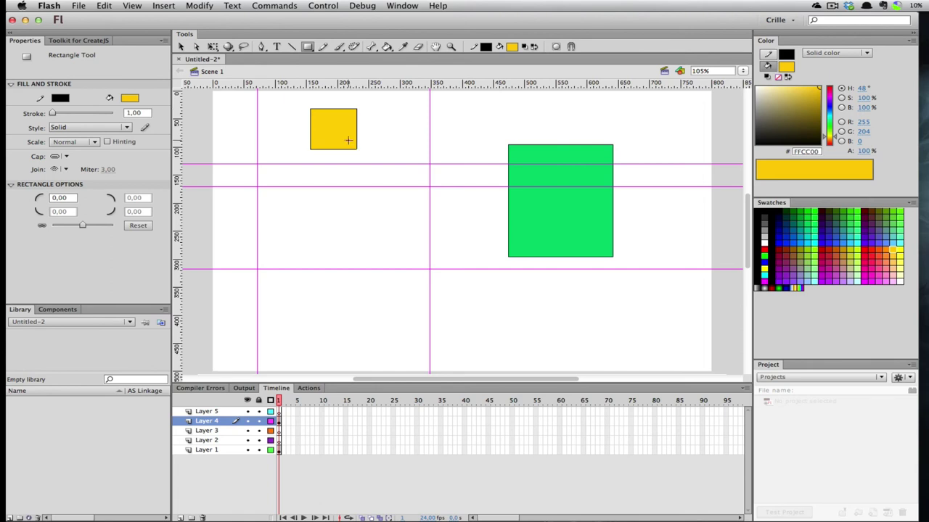
# Step: Snap the yellow rectangle's upper-left corner to the crossing guides at X 72, Y 130, and move it back off them to about X 131, Y 32
pyautogui.press('v')
pyautogui.doubleClick(344, 129)
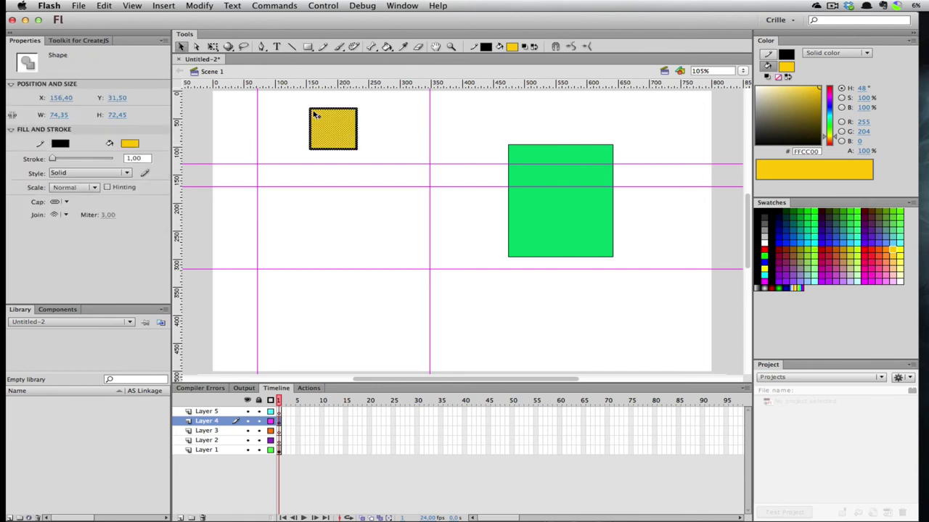
pyautogui.moveTo(321, 120); pyautogui.dragTo(269, 173)
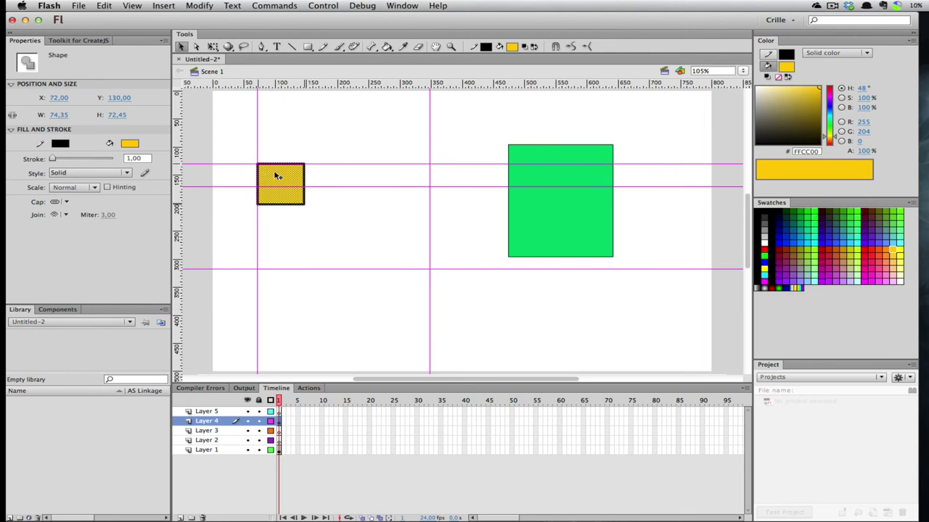
pyautogui.moveTo(270, 174)
pyautogui.mouseDown()
pyautogui.moveTo(347, 114)
pyautogui.moveTo(262, 169)
pyautogui.mouseUp()
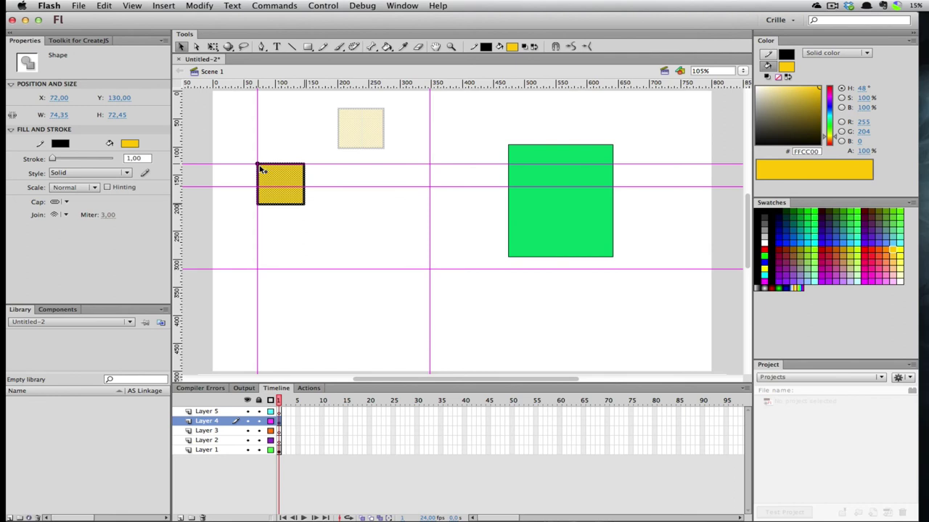
pyautogui.moveTo(262, 169); pyautogui.dragTo(296, 113)
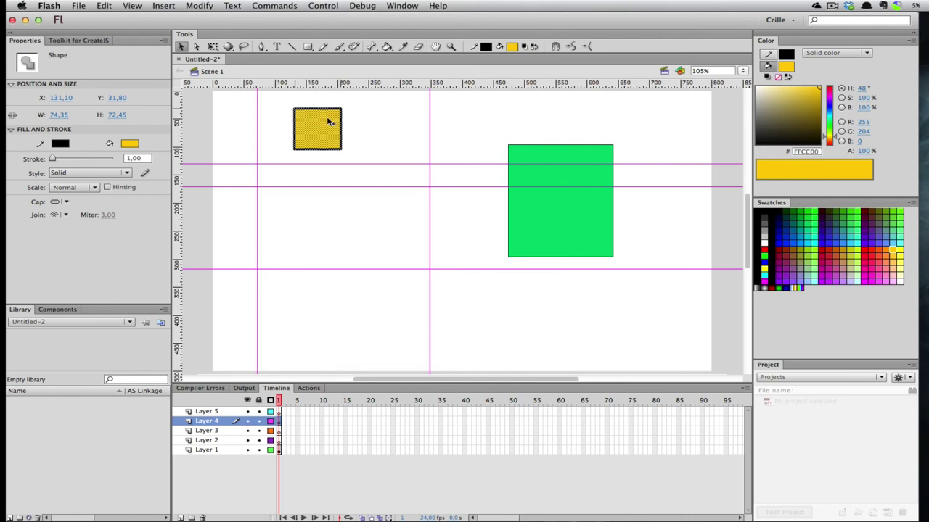
pyautogui.click(393, 119)
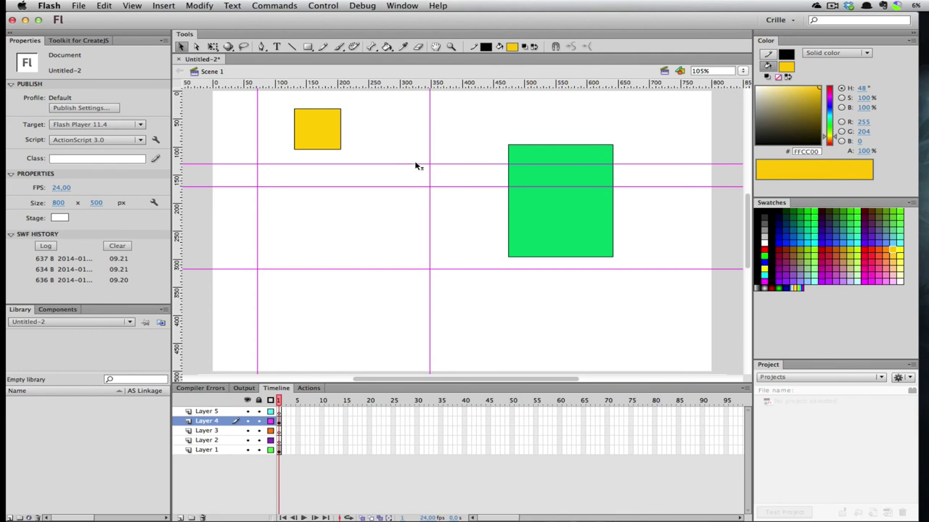
# Step: Remove the upper two horizontal guides and the rightmost vertical guide by pulling them off the stage
pyautogui.moveTo(415, 166); pyautogui.dragTo(426, 67)
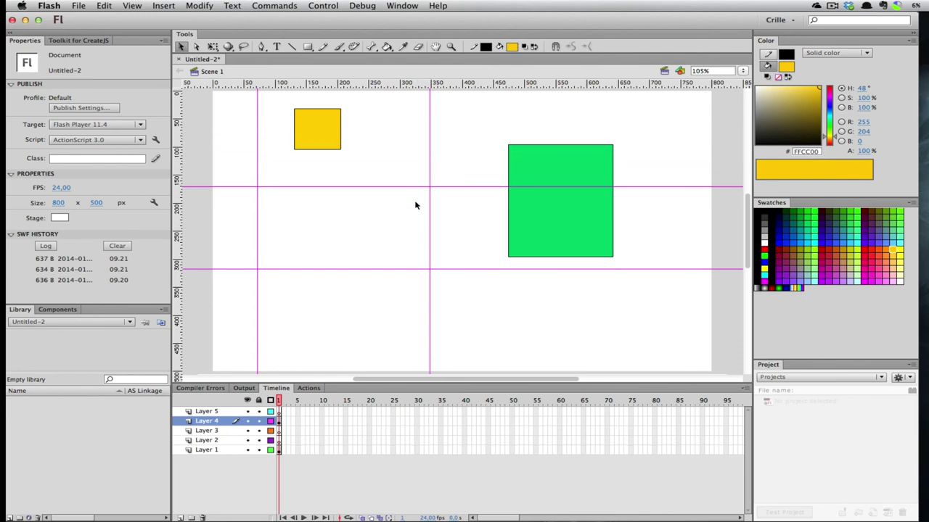
pyautogui.moveTo(415, 186); pyautogui.dragTo(424, 78)
pyautogui.moveTo(430, 114); pyautogui.dragTo(73, 130)
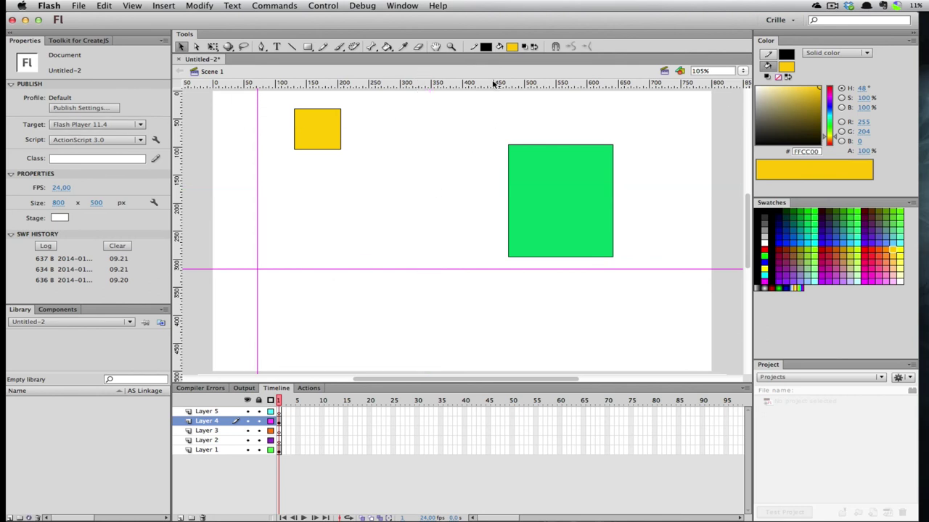
# Step: Place a horizontal guide at about 210 px and clear all guides from the stage
pyautogui.moveTo(496, 85); pyautogui.dragTo(489, 208)
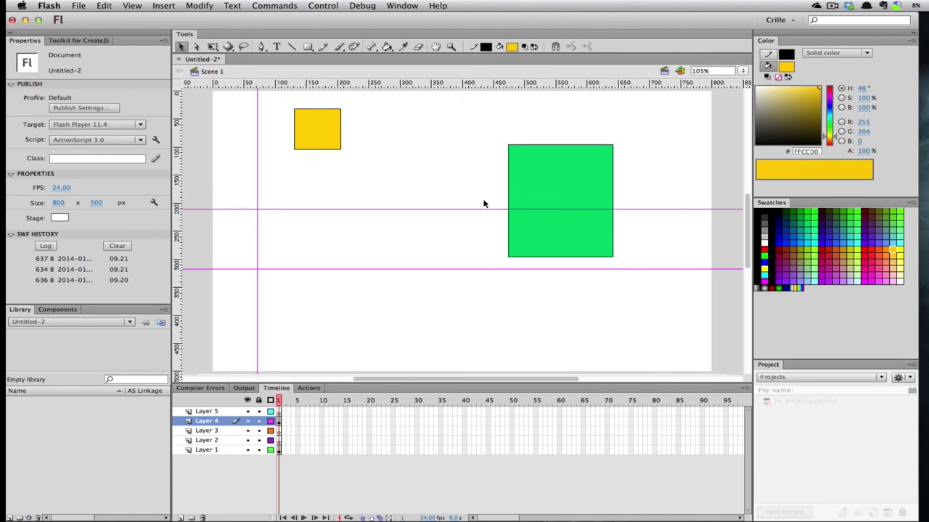
pyautogui.click(132, 7)
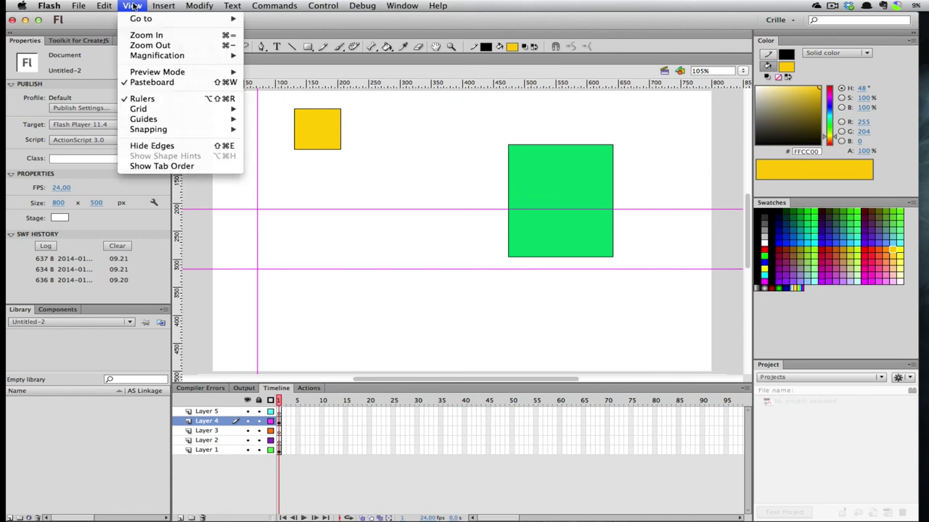
pyautogui.moveTo(175, 119)
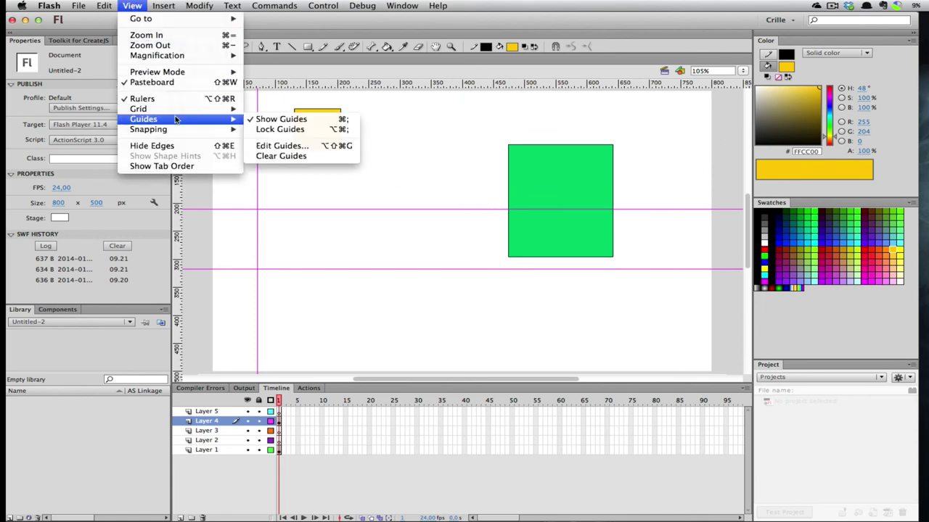
pyautogui.click(296, 156)
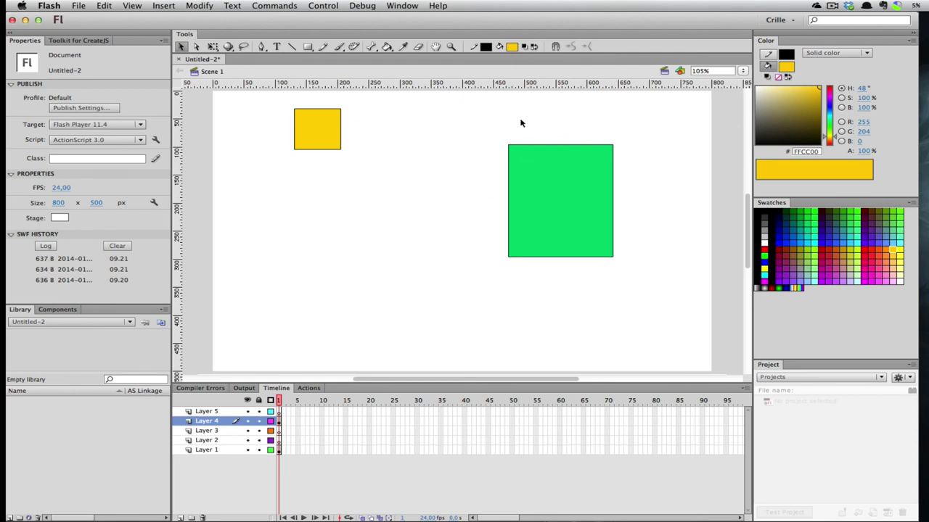
# Step: Fill the stage with the Deco tool's Vine Fill pattern, using the default leaf and flower shapes
pyautogui.click(356, 48)
pyautogui.click(381, 201)
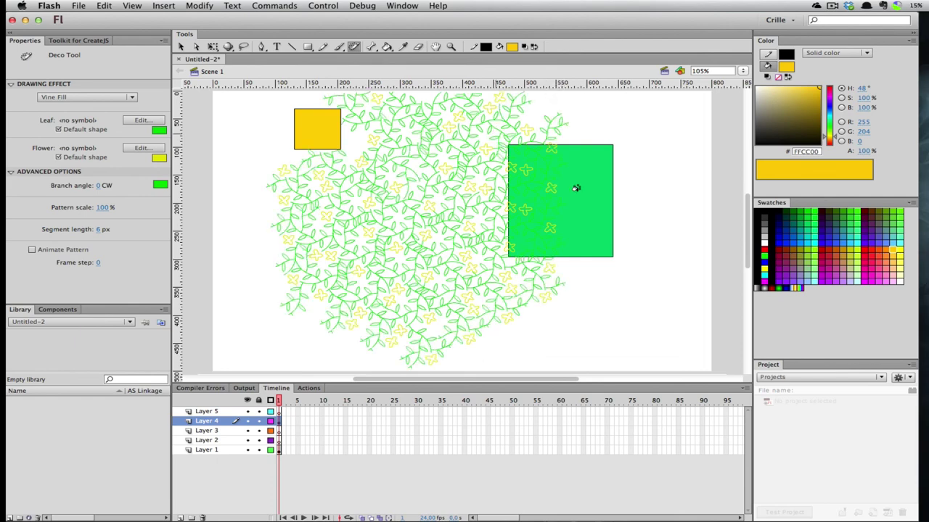
# Step: Paint six Aspen Tree branches across the stage with the Deco tool's Tree Brush effect
pyautogui.click(107, 101)
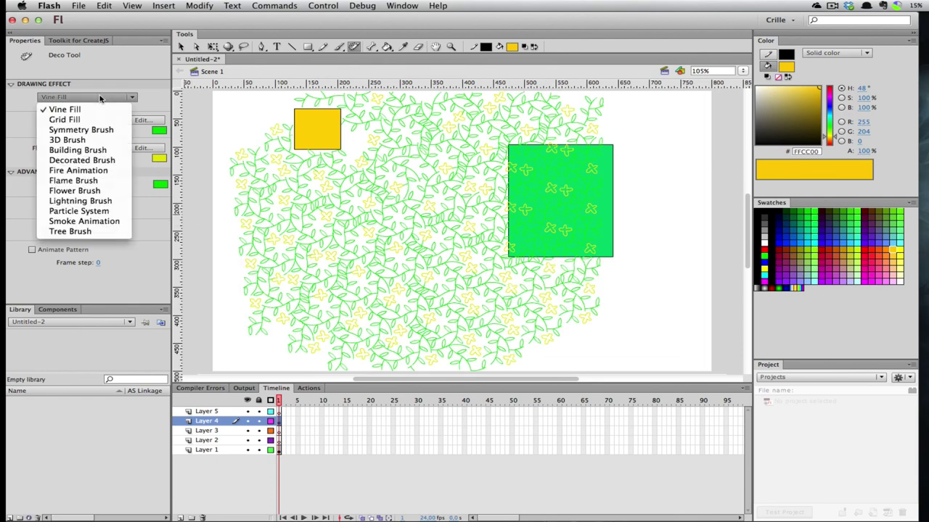
pyautogui.click(85, 231)
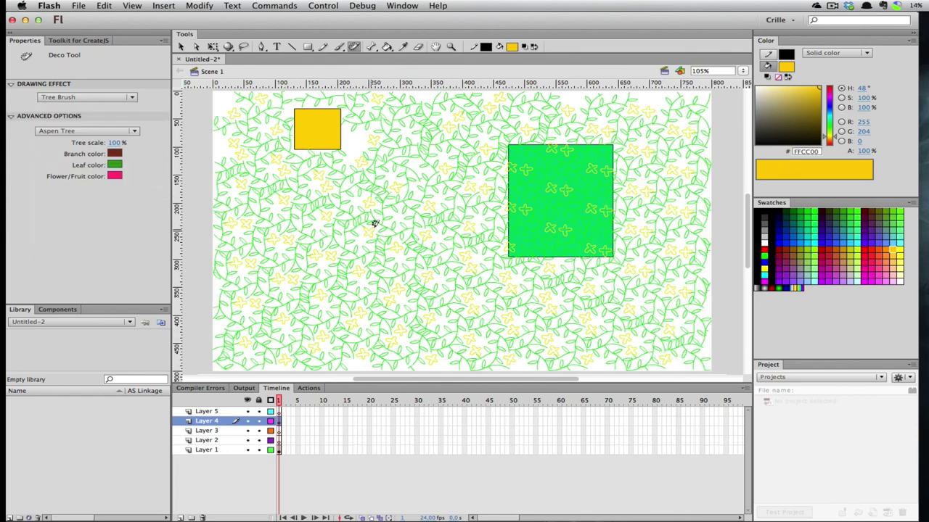
pyautogui.moveTo(394, 209); pyautogui.dragTo(431, 223)
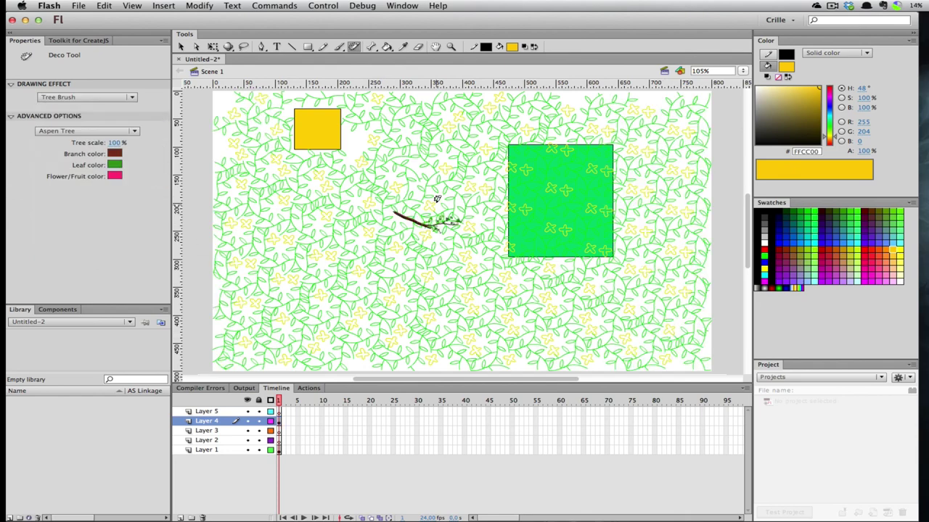
pyautogui.moveTo(444, 172)
pyautogui.mouseDown()
pyautogui.moveTo(470, 159)
pyautogui.moveTo(511, 102)
pyautogui.mouseUp()
pyautogui.moveTo(433, 309); pyautogui.dragTo(311, 208)
pyautogui.moveTo(519, 348); pyautogui.dragTo(550, 296)
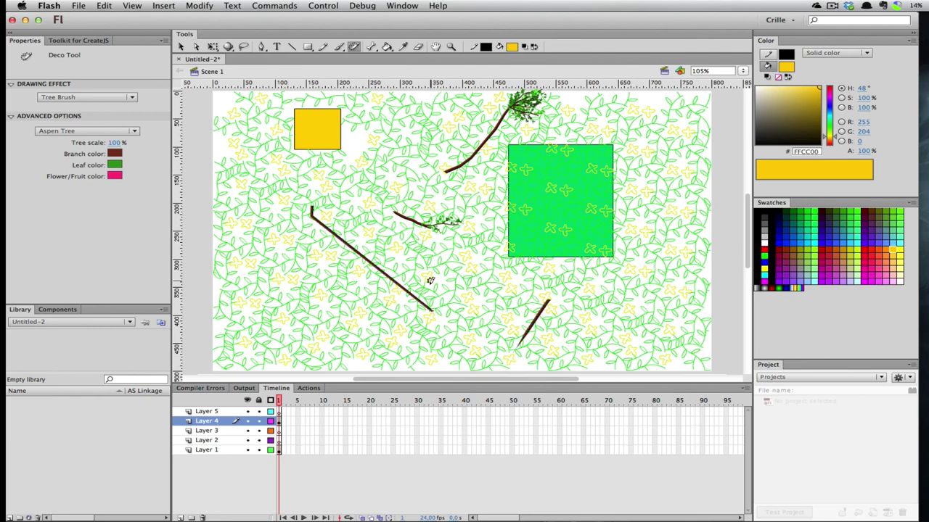
pyautogui.moveTo(429, 282); pyautogui.dragTo(473, 222)
pyautogui.moveTo(338, 183); pyautogui.dragTo(321, 116)
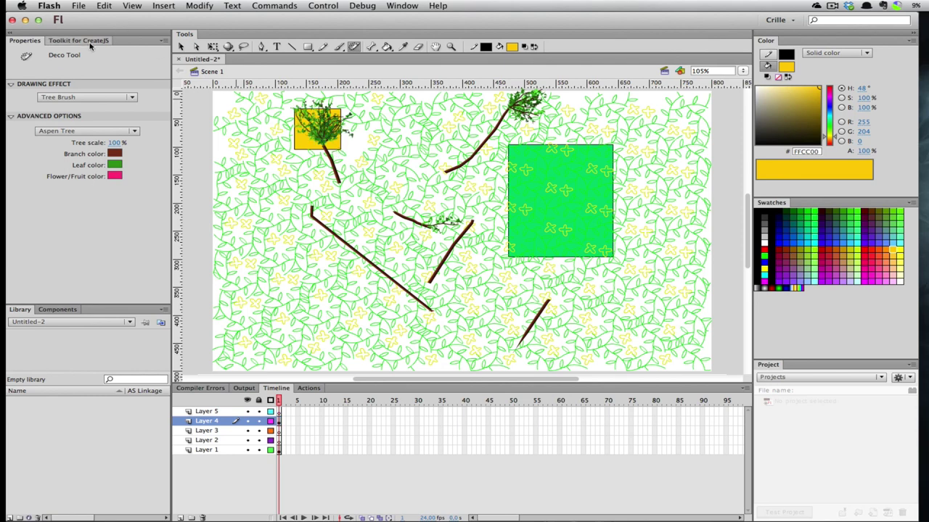
# Step: Test the movie in a preview window and close the preview
pyautogui.click(180, 46)
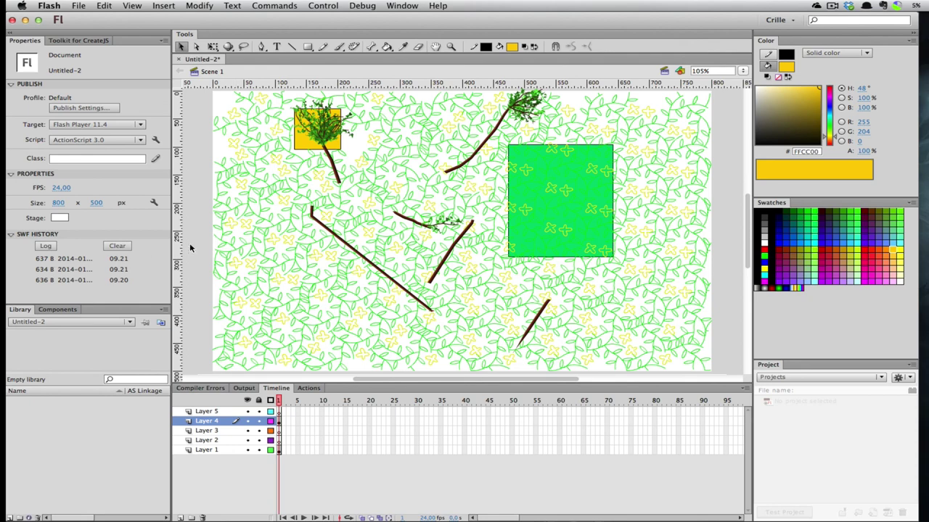
pyautogui.press('super+Return')
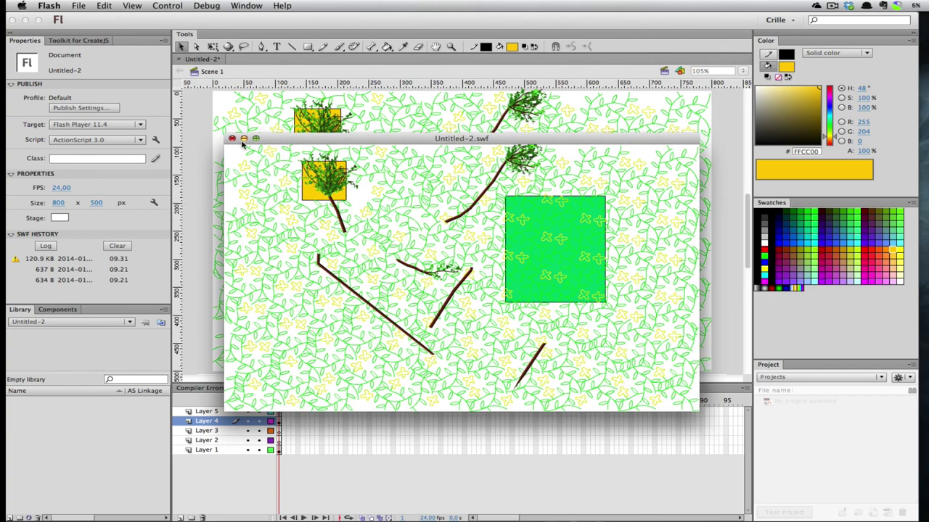
pyautogui.click(232, 138)
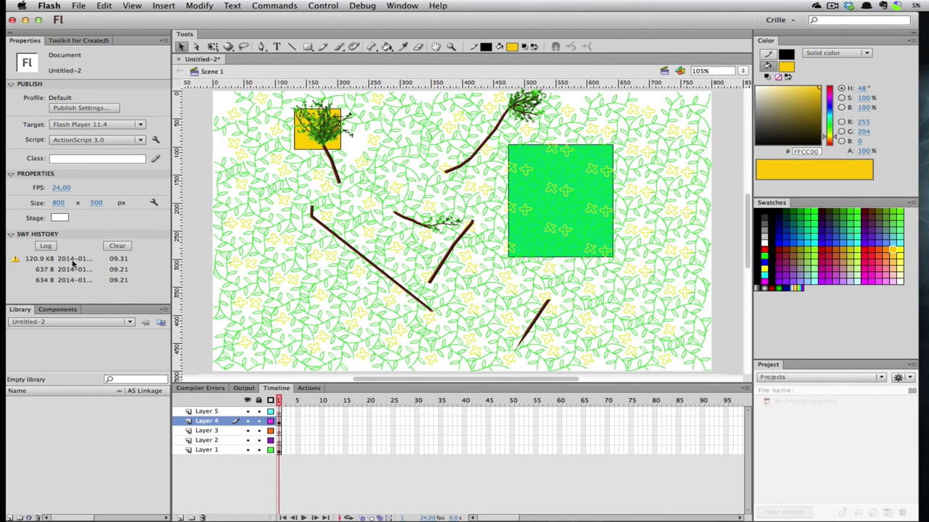
pyautogui.click(128, 5)
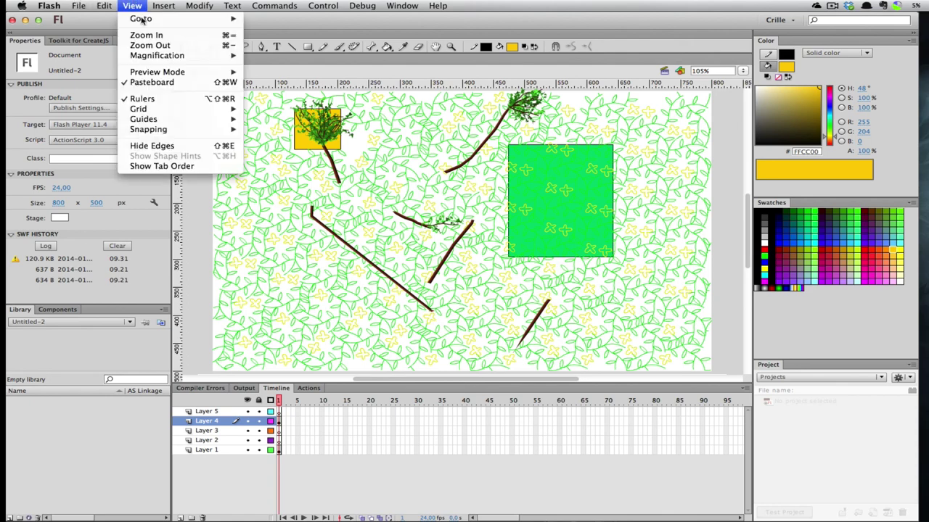
pyautogui.moveTo(177, 124)
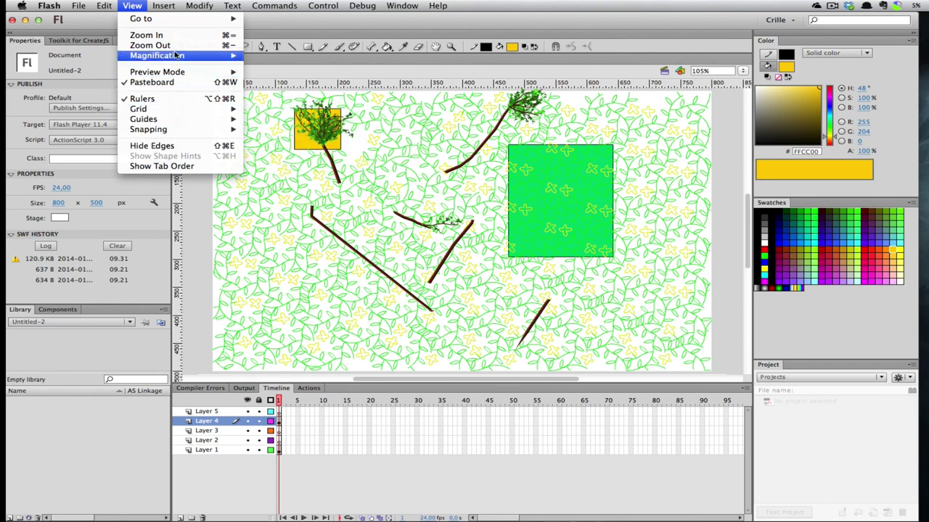
pyautogui.moveTo(176, 56)
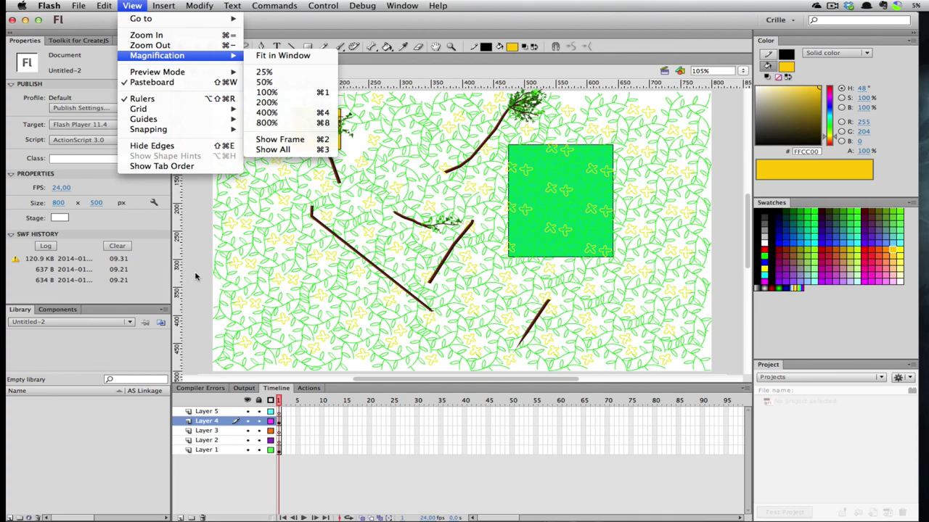
pyautogui.click(492, 144)
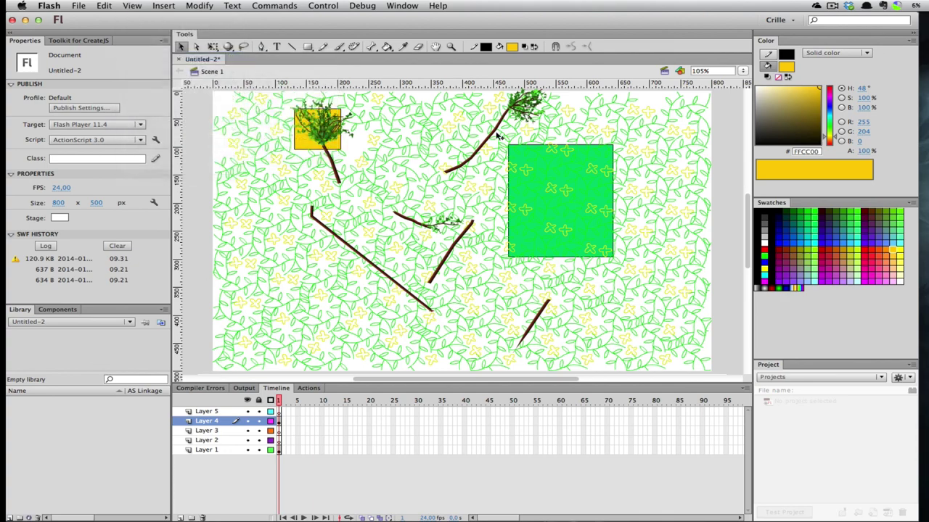
# Step: Zoom in twice with the Zoom tool on the area around the green square's upper-left corner
pyautogui.press('z')
pyautogui.moveTo(484, 126); pyautogui.dragTo(544, 174)
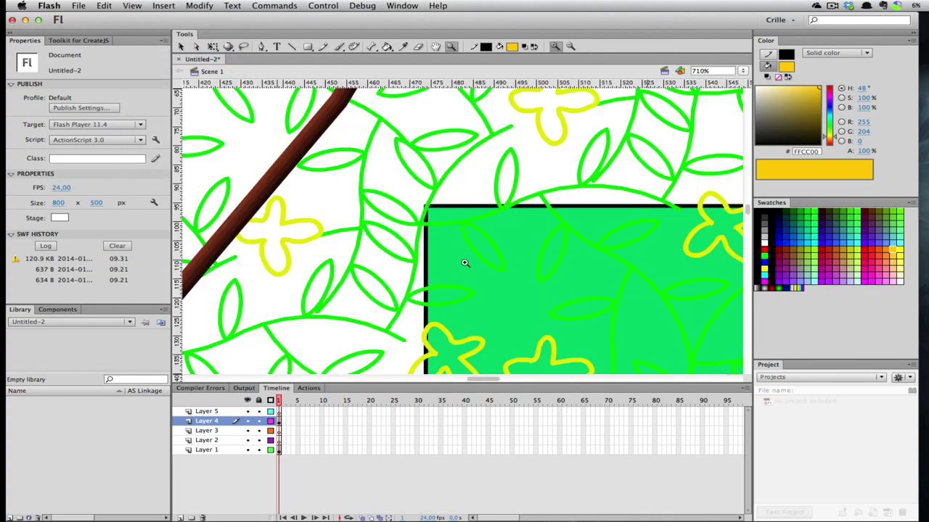
pyautogui.moveTo(465, 262); pyautogui.dragTo(319, 131)
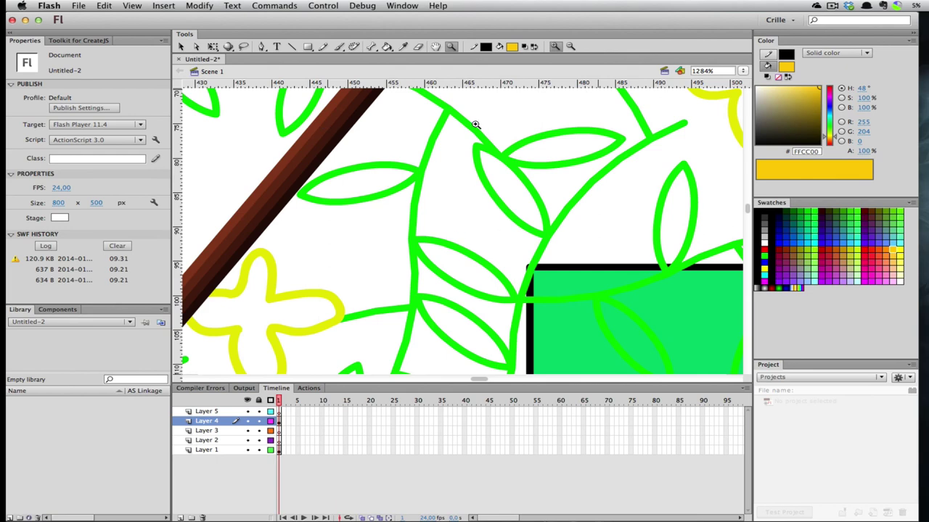
# Step: Fit the whole frame in the view, zoom out to 80%, and set the stage magnification to 100%
pyautogui.press('super+2')
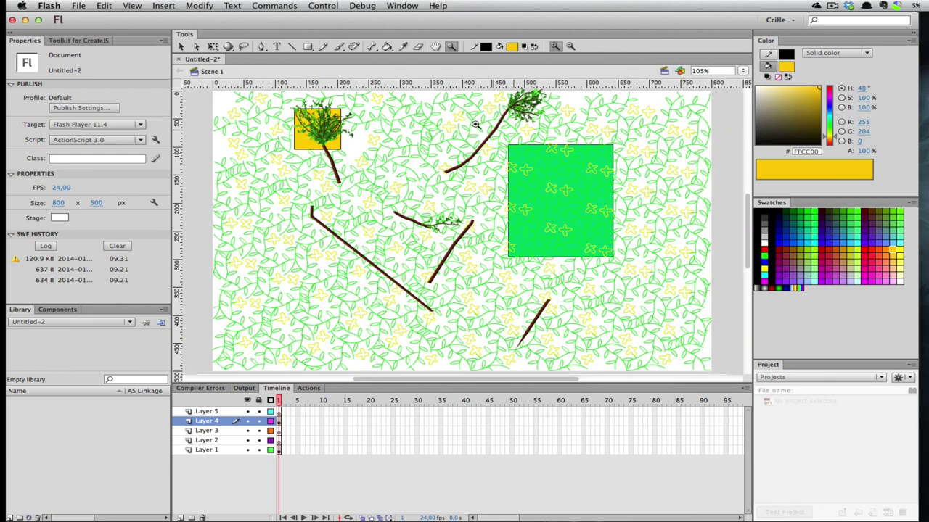
pyautogui.press('super+minus')
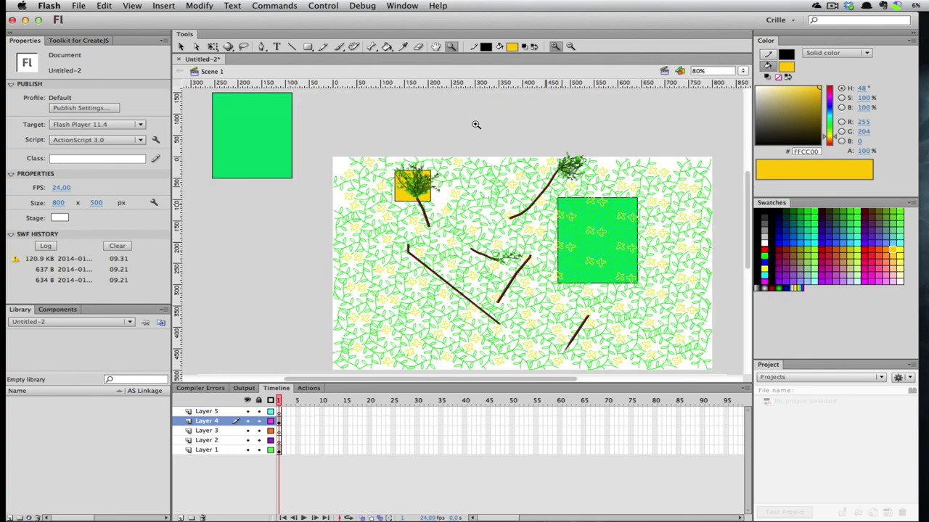
pyautogui.press('super+1')
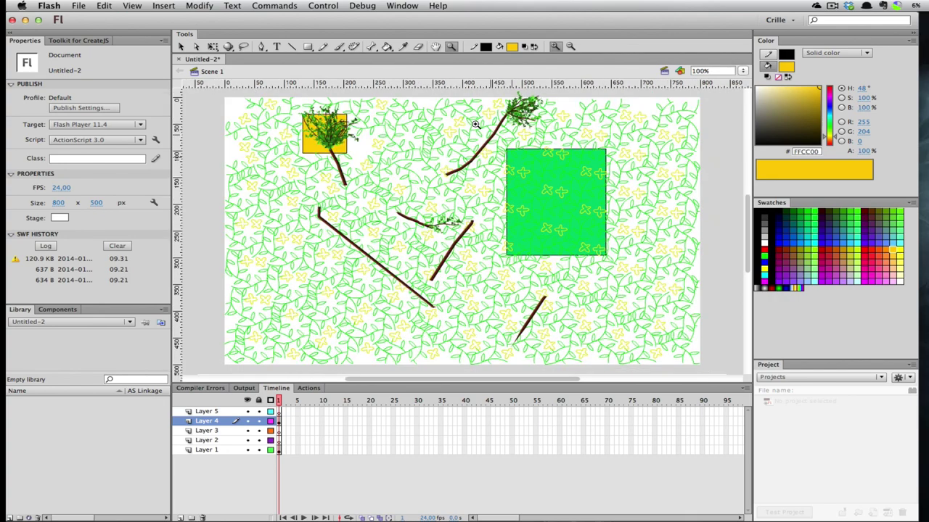